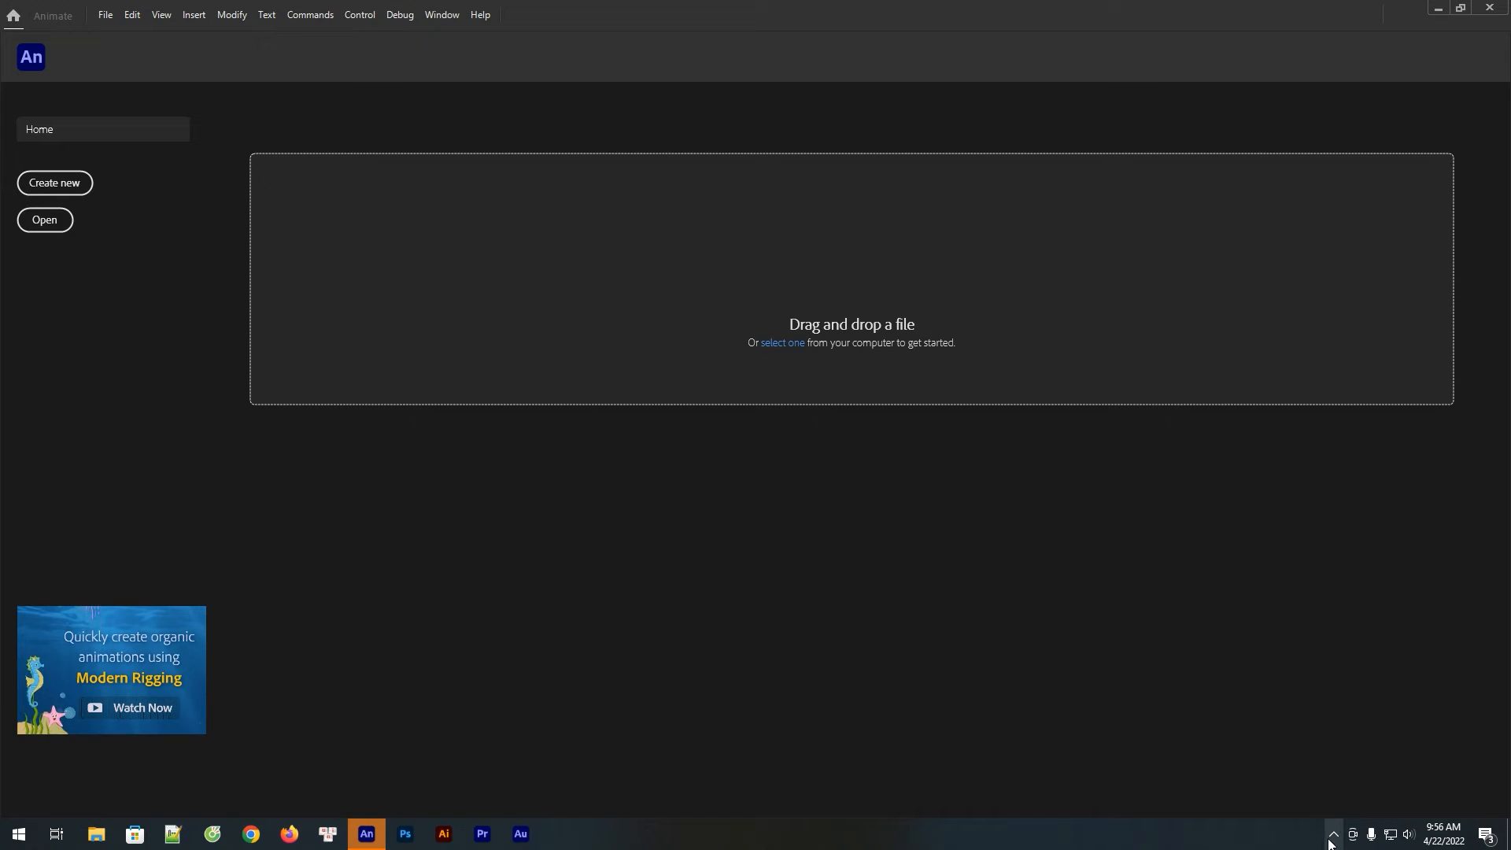
click(1333, 834)
click(1333, 833)
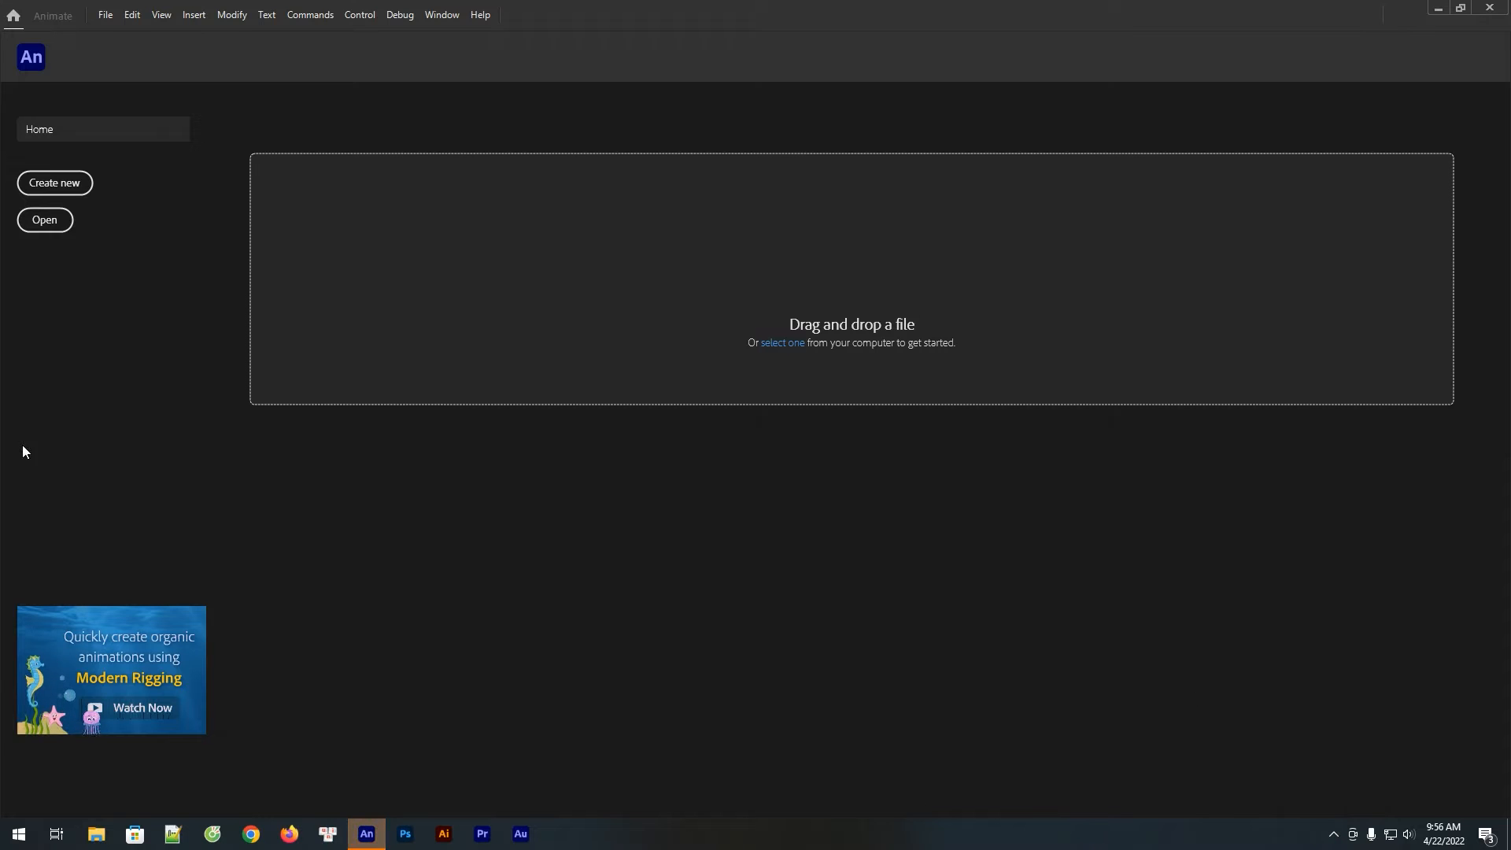
Step: Create a new Full HD character animation document, 1920 × 1080 at 24 fps, for ActionScript 3.0
click(54, 185)
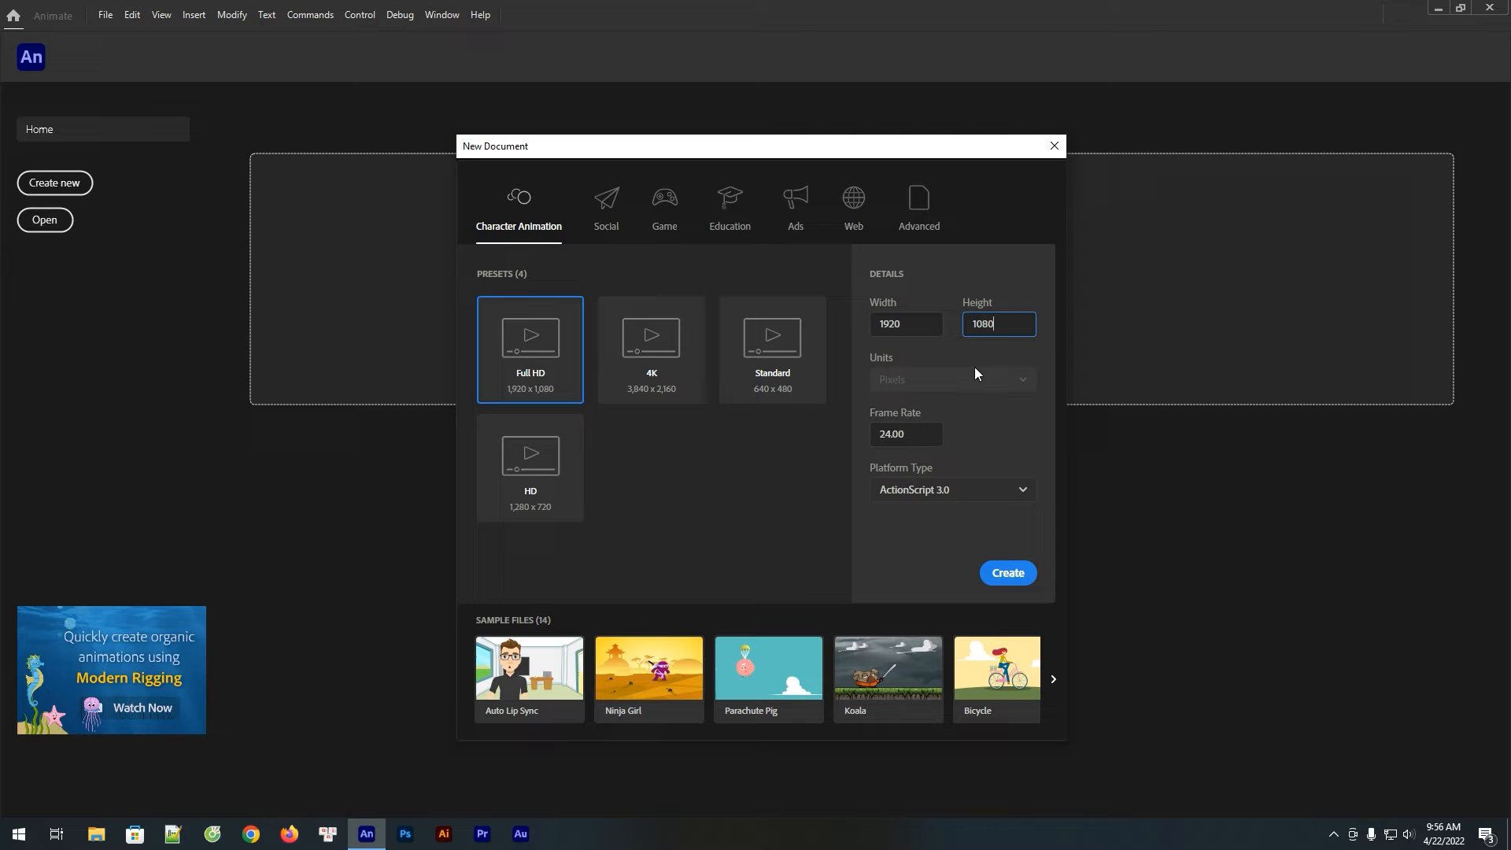
click(934, 439)
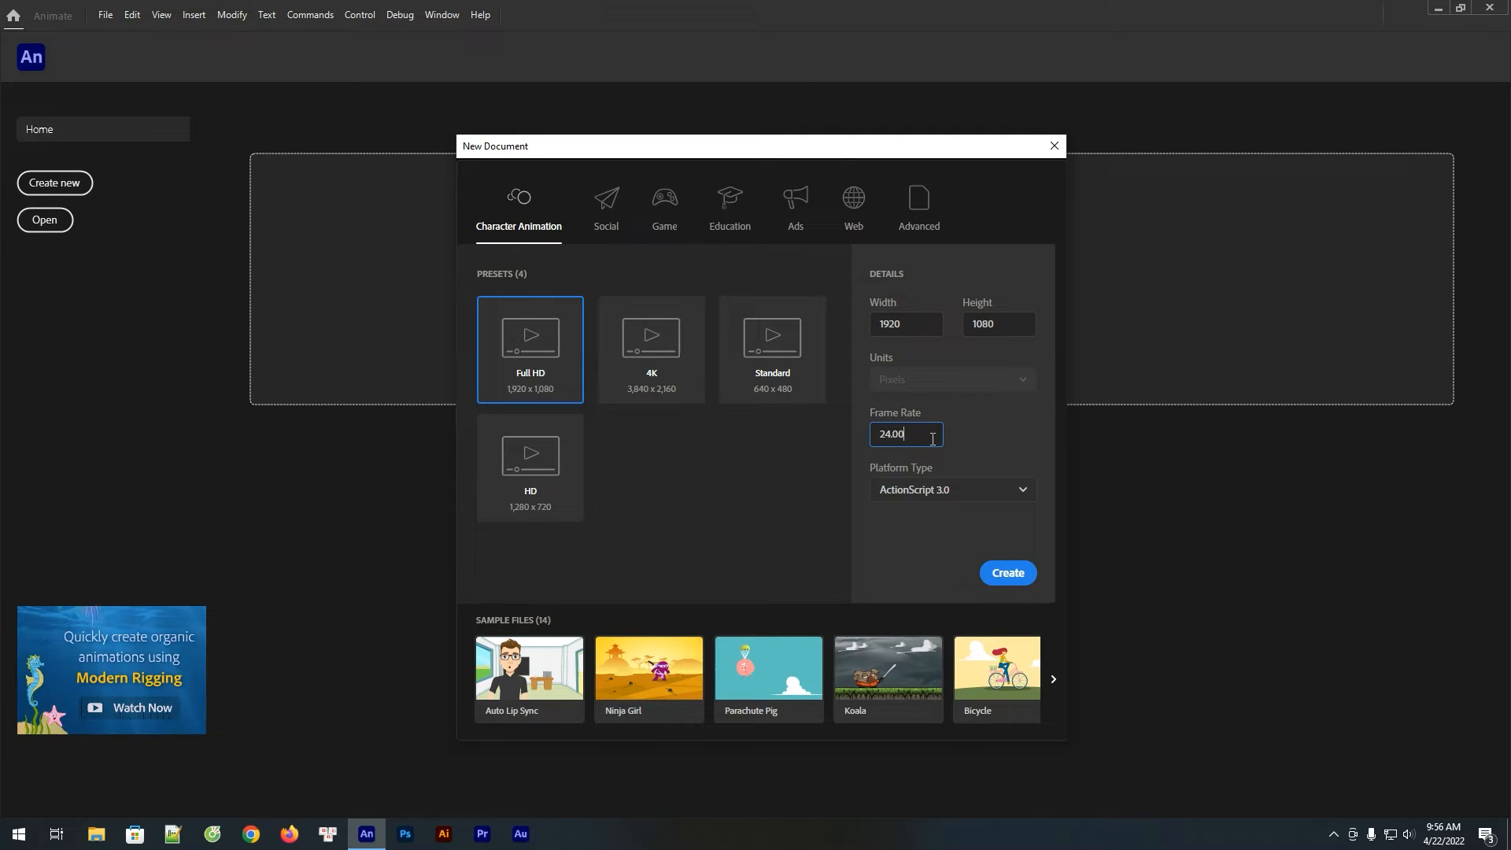
click(1013, 574)
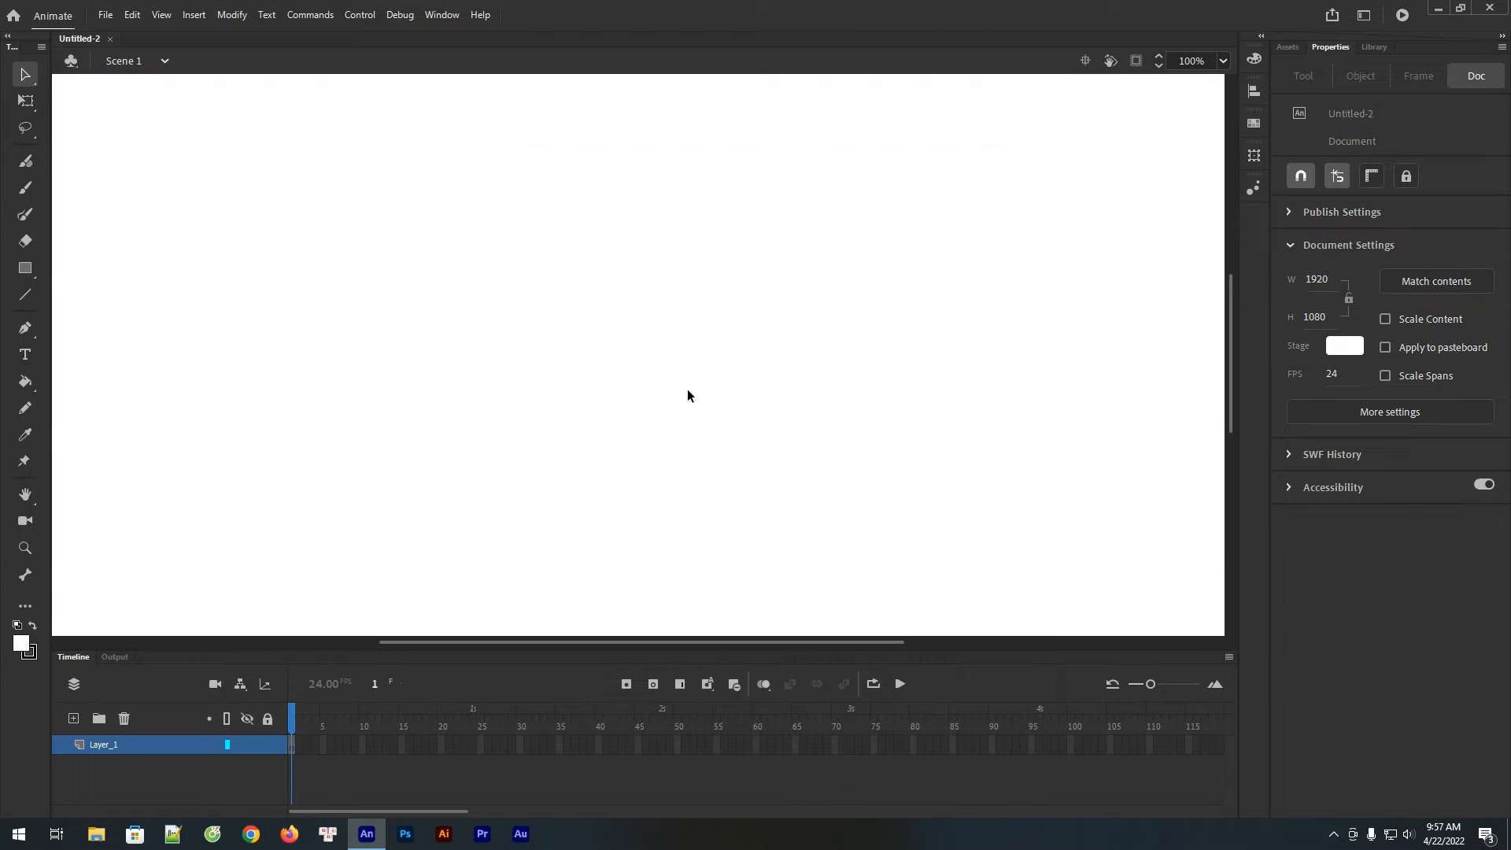
Step: Set the stroke colour to none and the fill colour to the green swatch #33CC99
key(ctrl+minus)
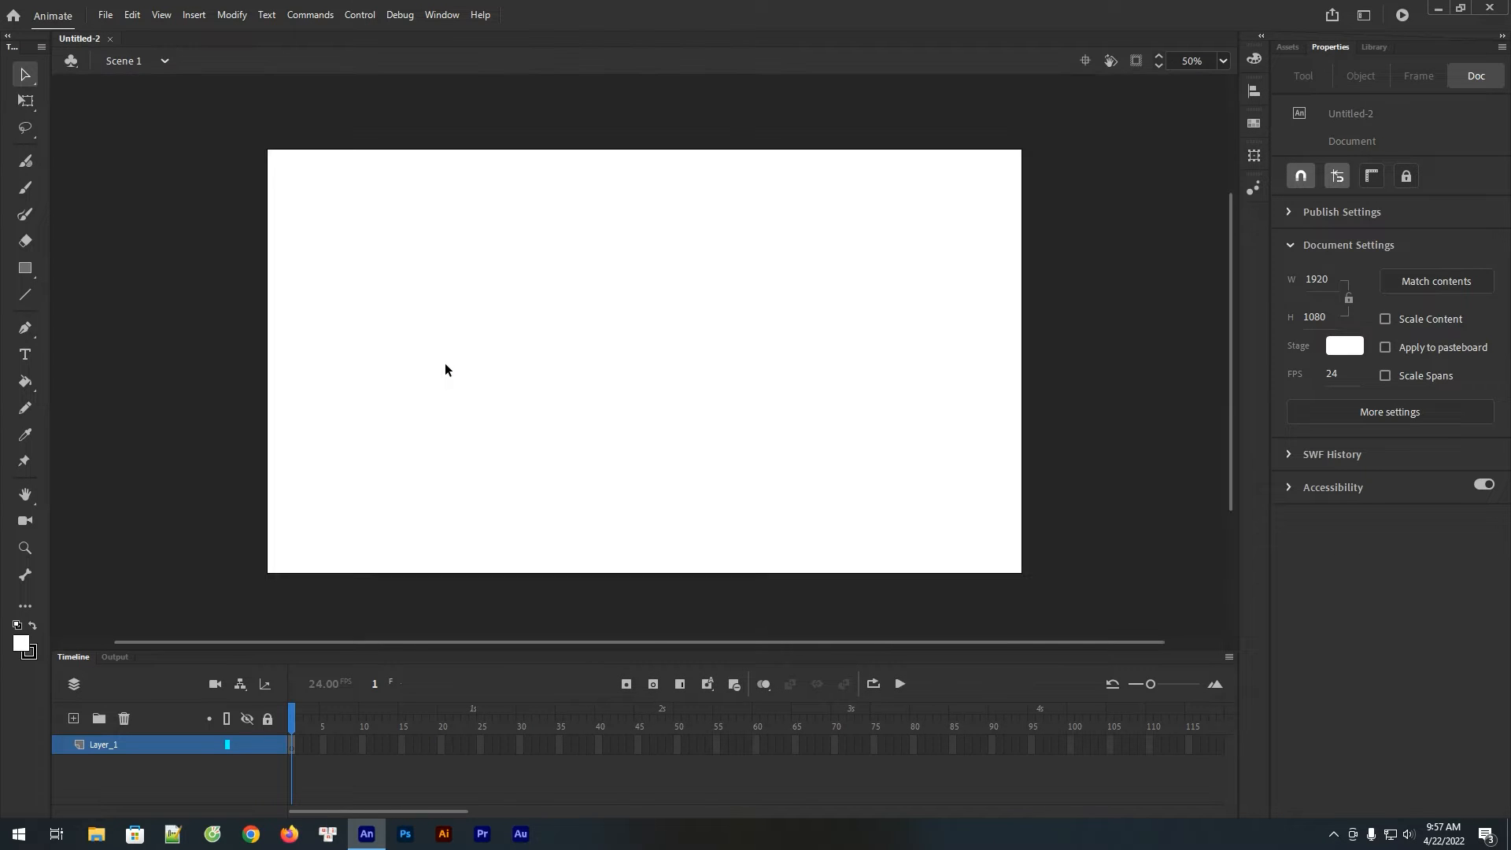
click(473, 273)
click(36, 657)
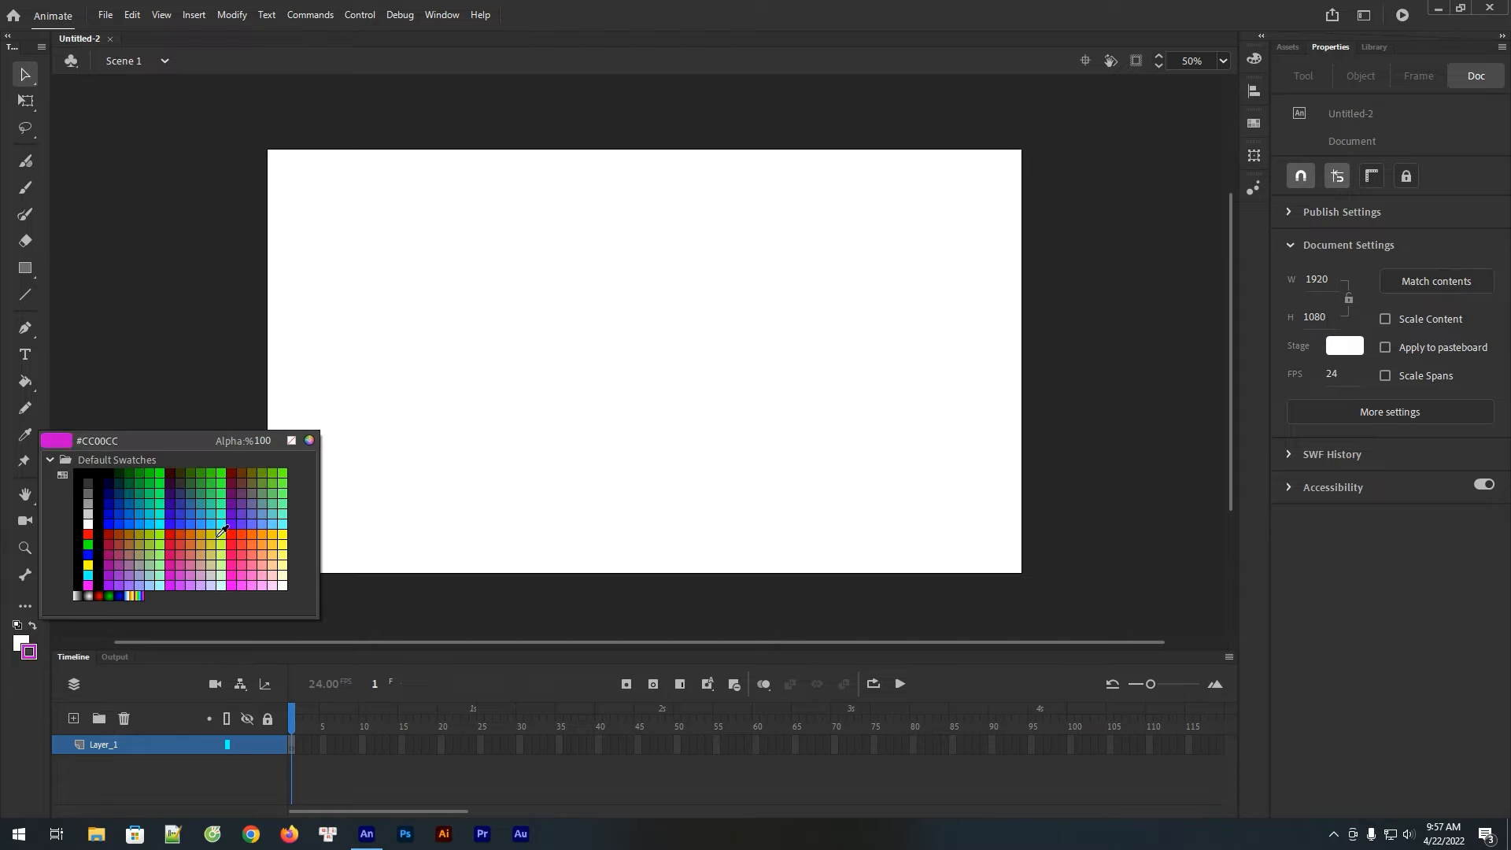
click(291, 439)
click(17, 646)
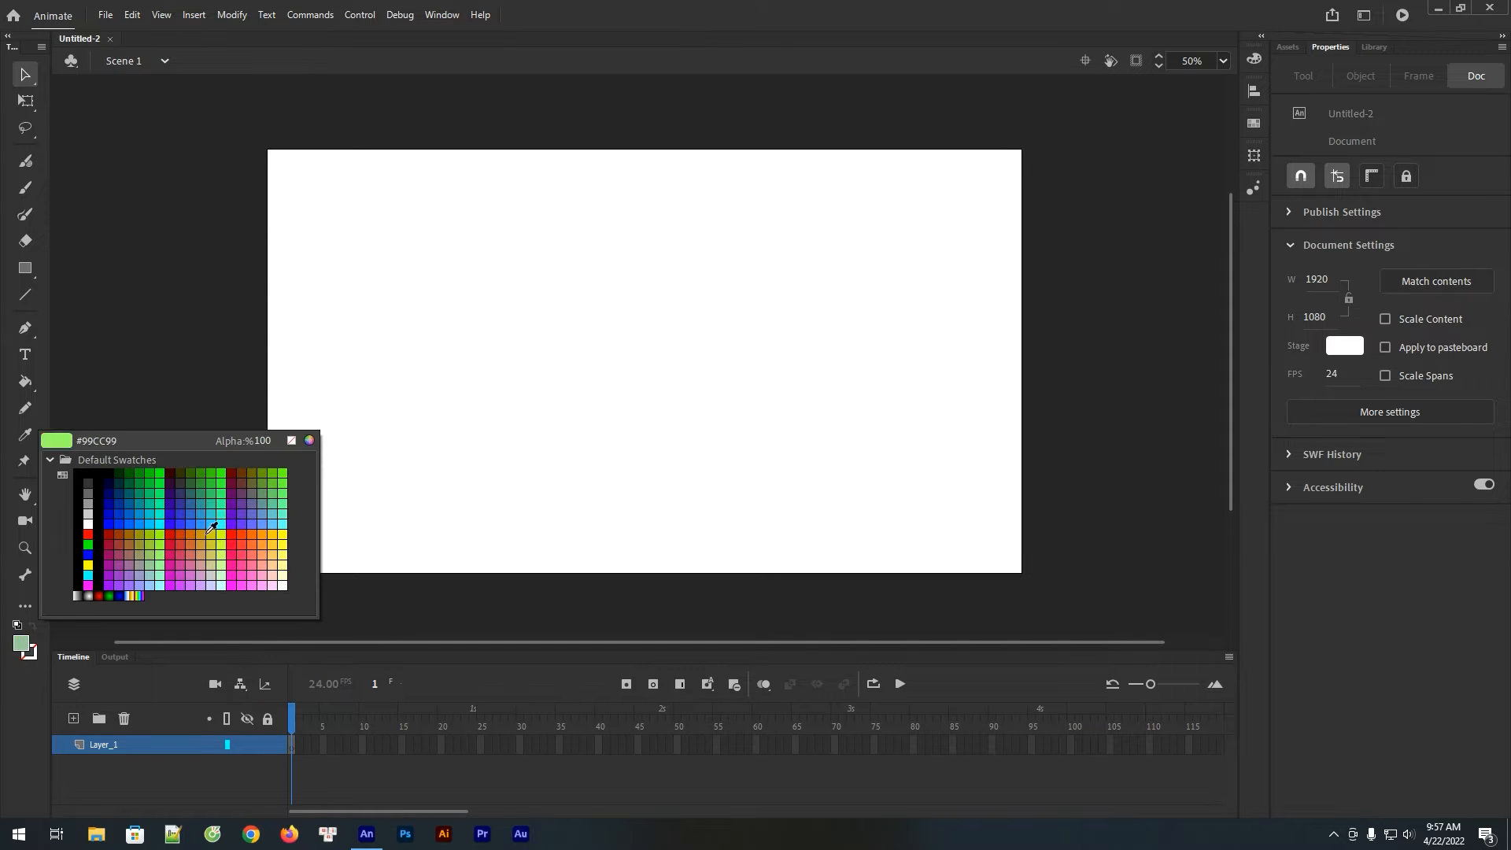
click(211, 505)
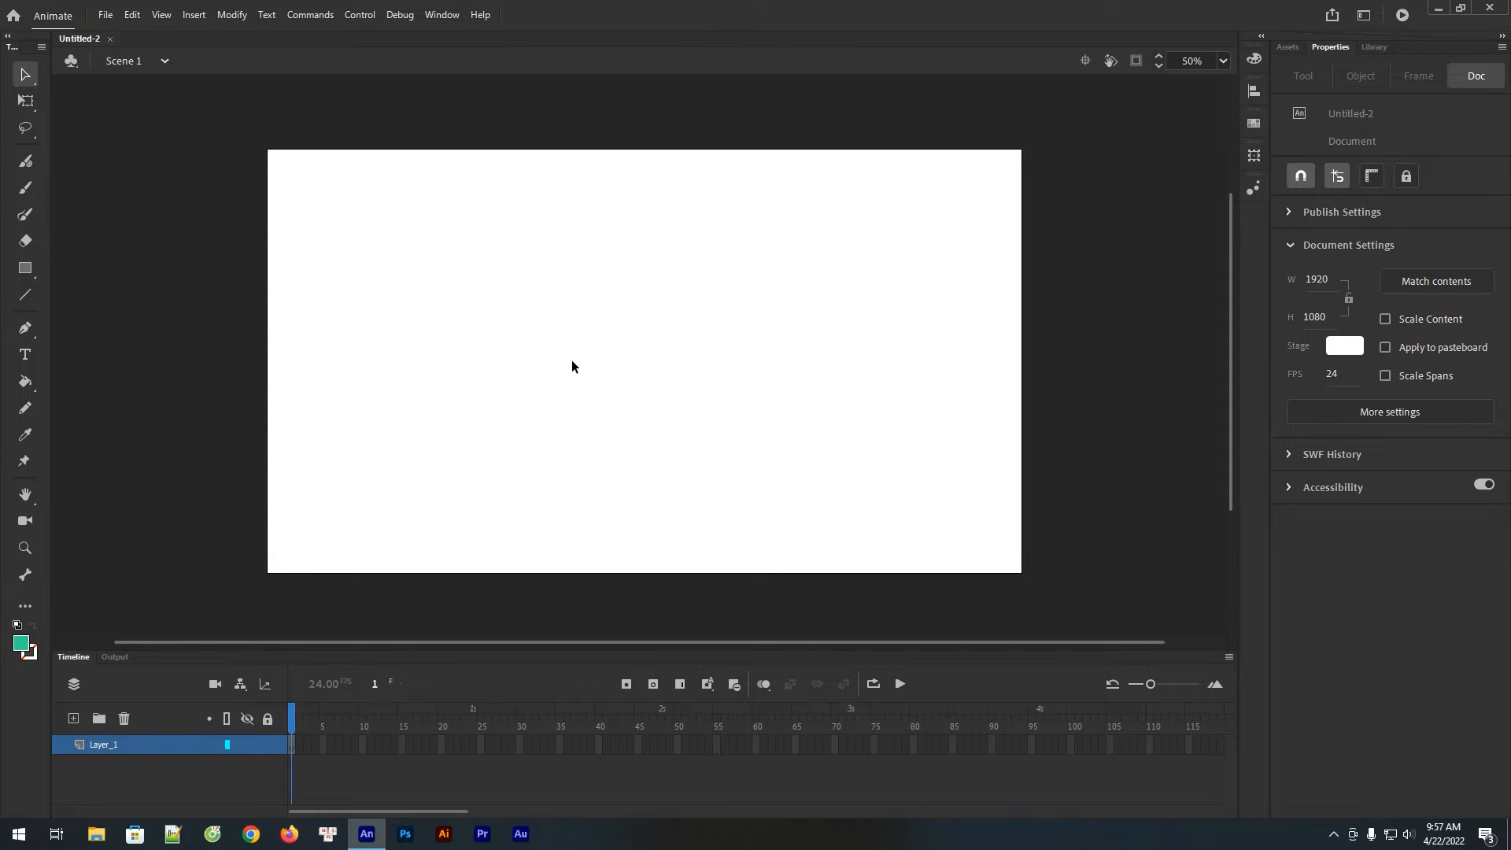
Step: Draw a Rectangle Primitive about 820 px wide in the middle of the stage and reduce its height to about 104 px
click(28, 268)
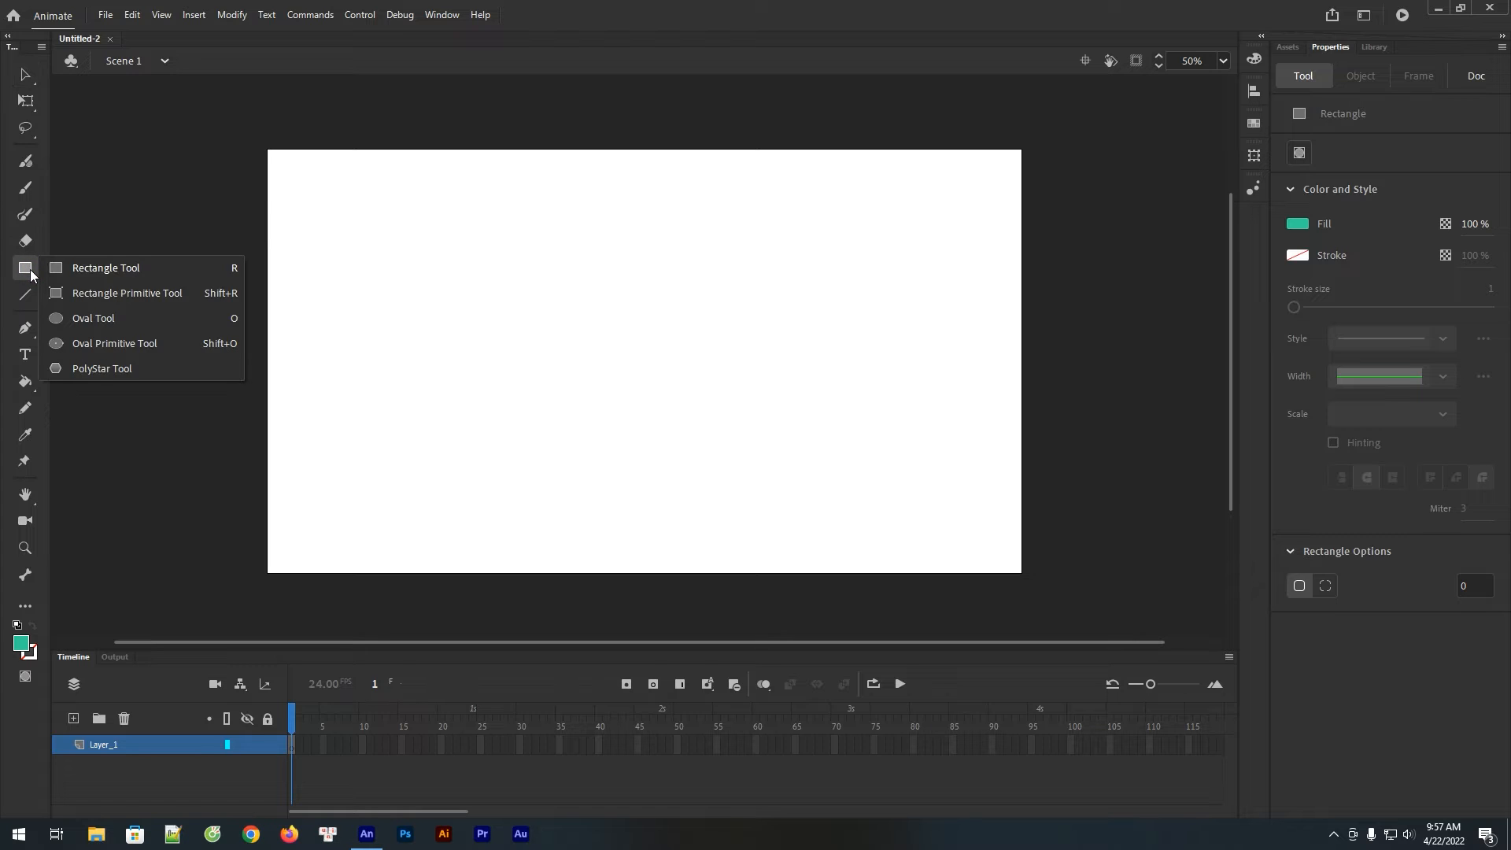
click(116, 295)
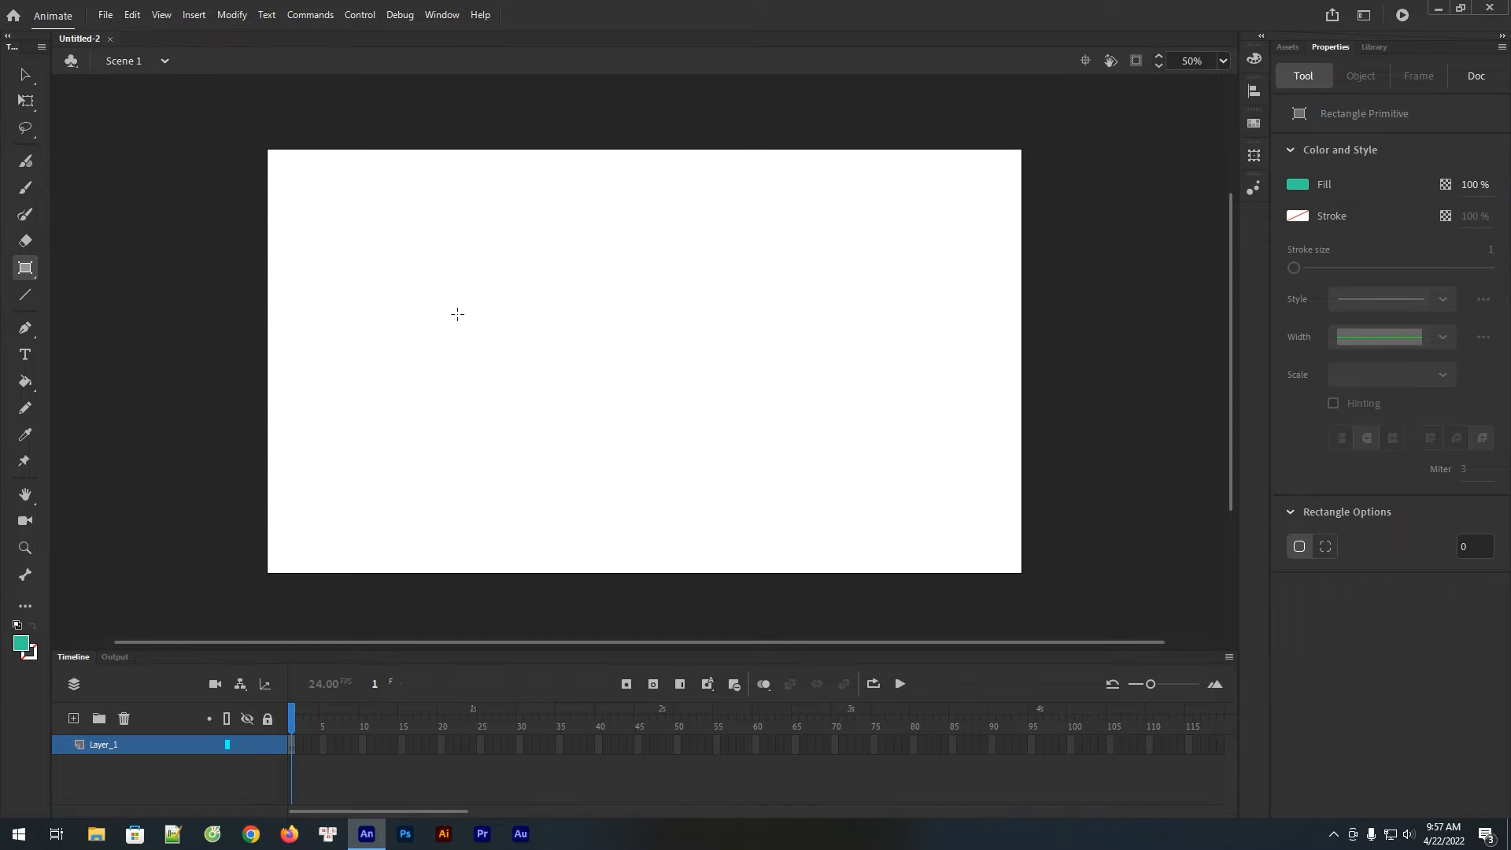
mouse_move(446, 312)
mouse_down()
mouse_move(674, 364)
mouse_move(793, 365)
mouse_move(770, 364)
mouse_up()
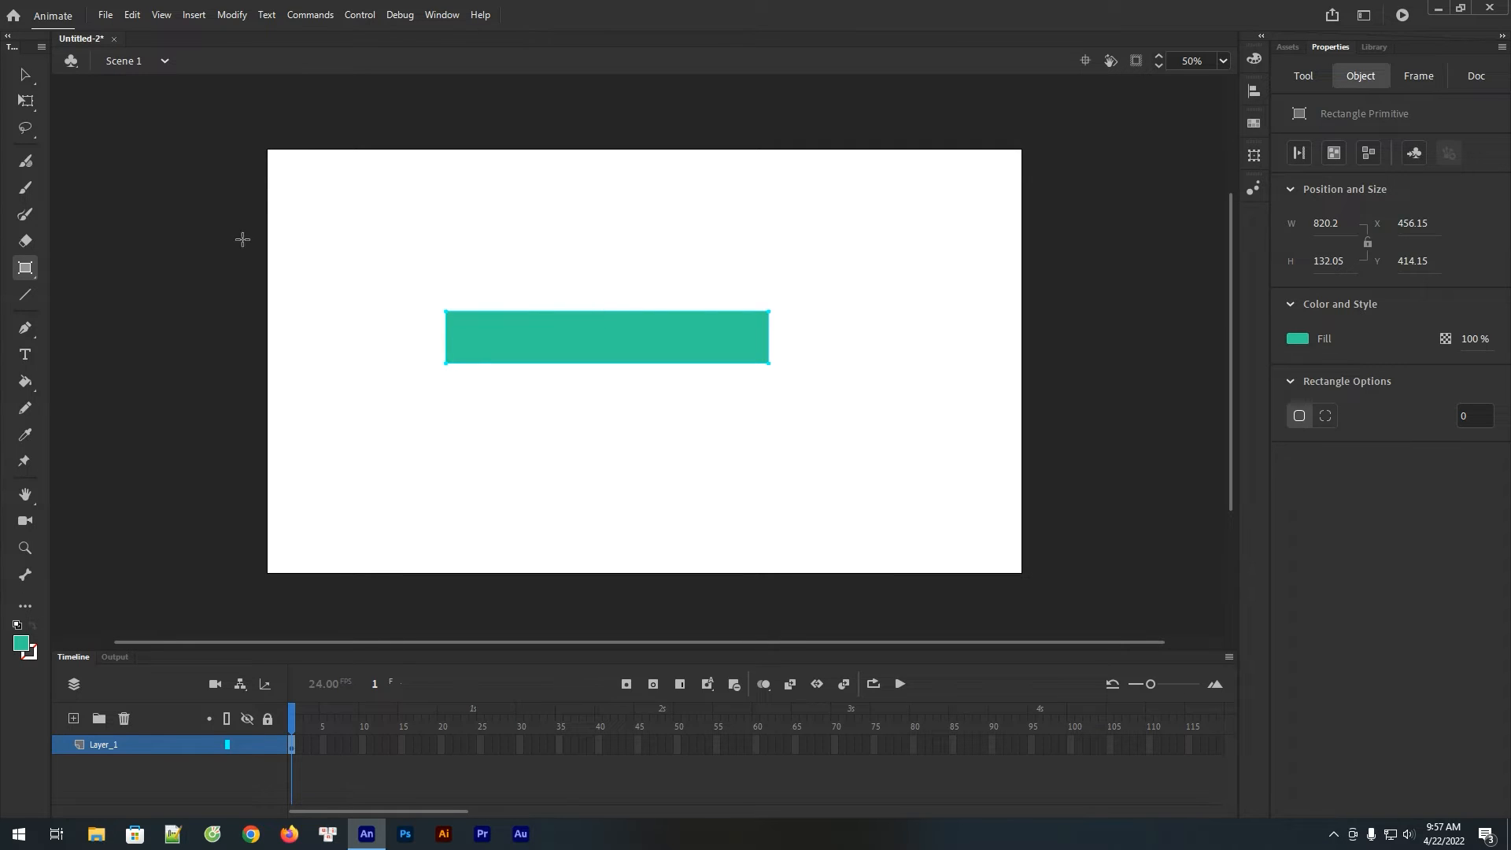
click(25, 101)
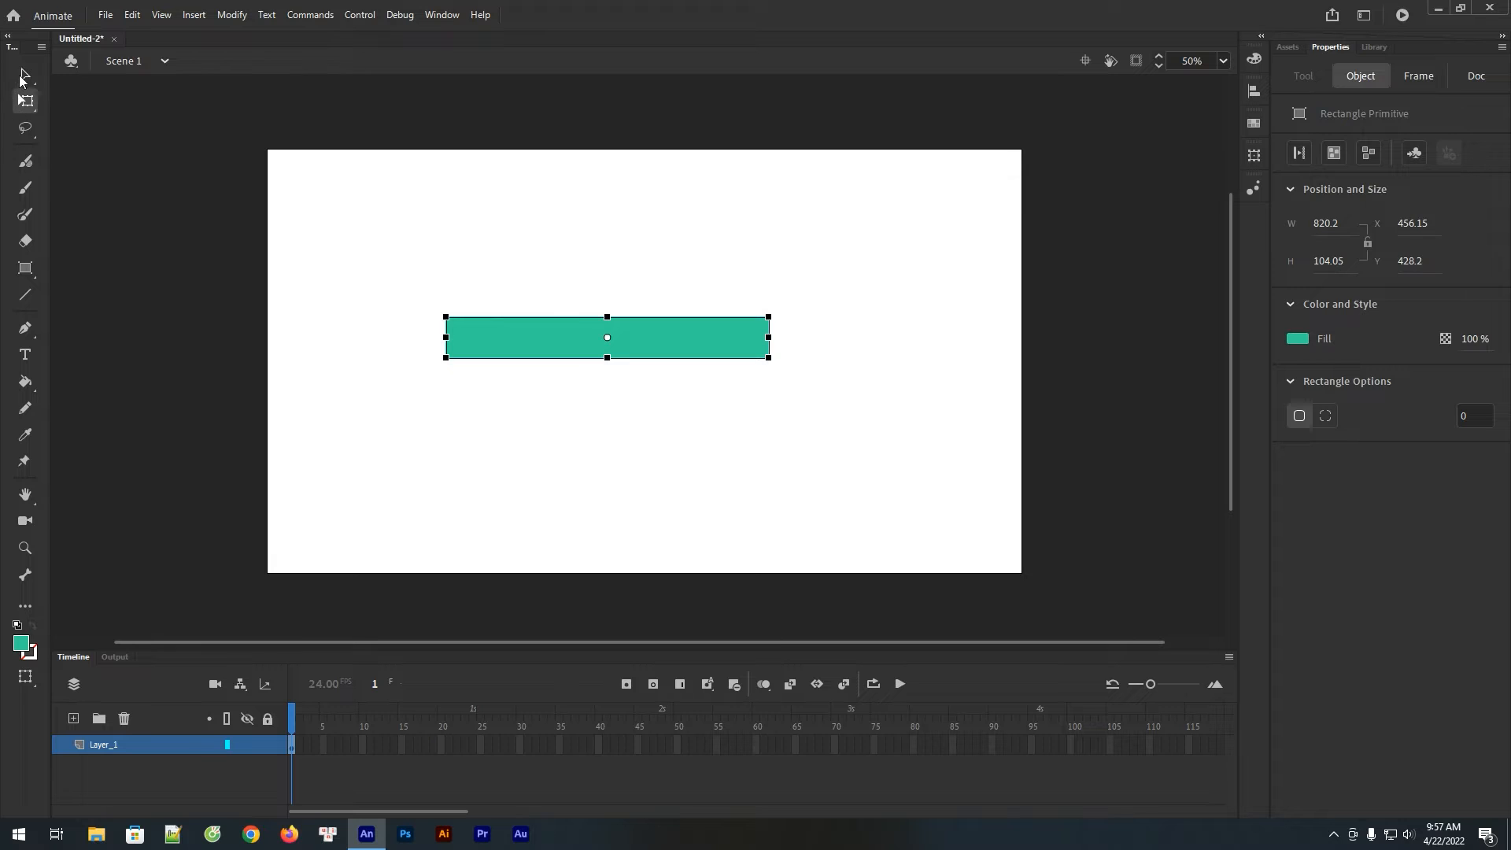
Step: Round the rectangle's corners to a radius of 32 and break it apart into a plain shape
click(24, 74)
click(433, 229)
click(455, 328)
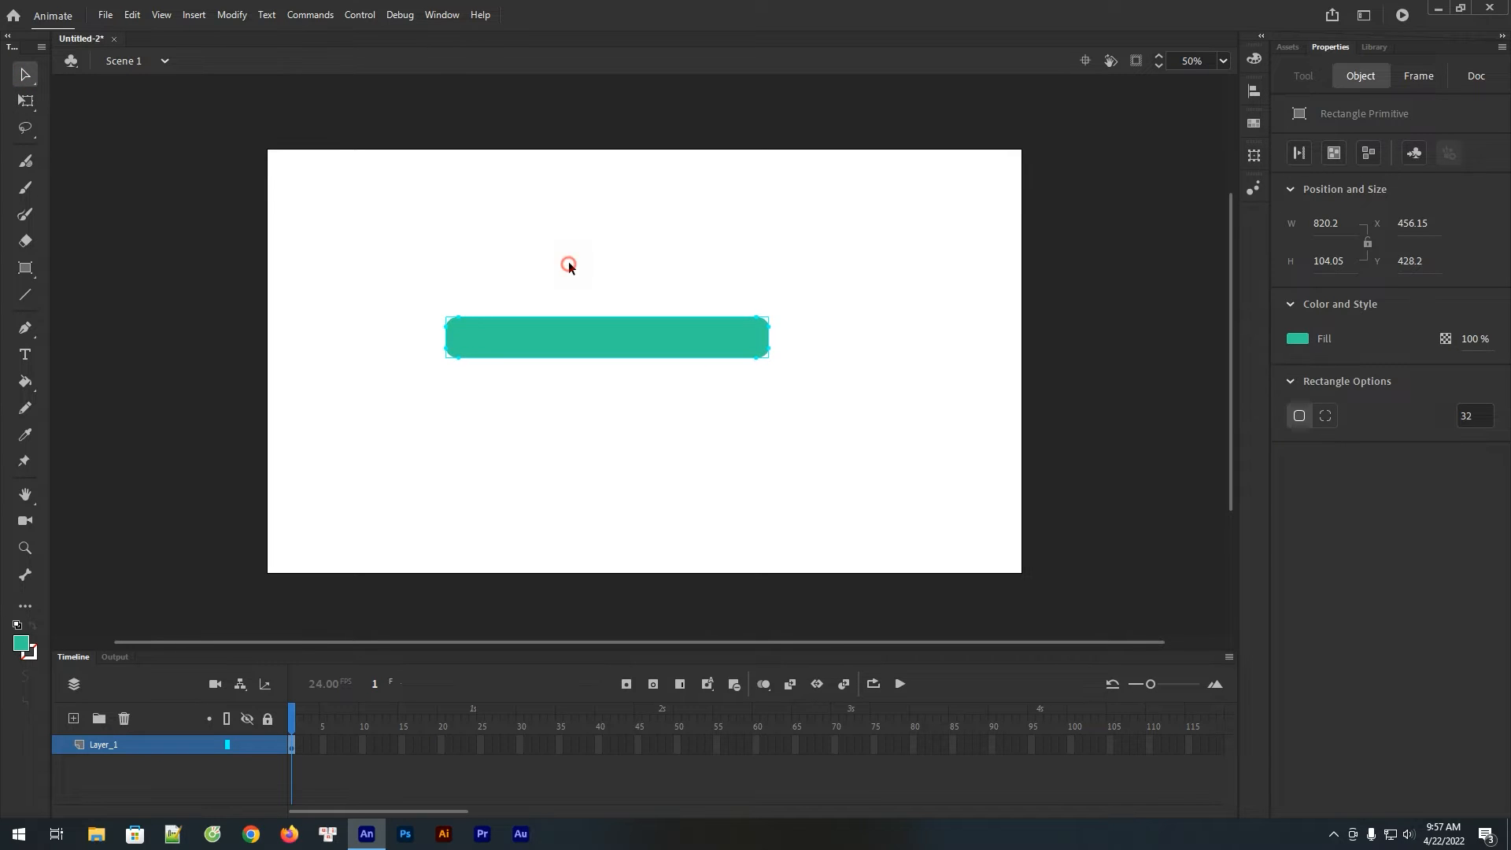
click(622, 275)
click(656, 332)
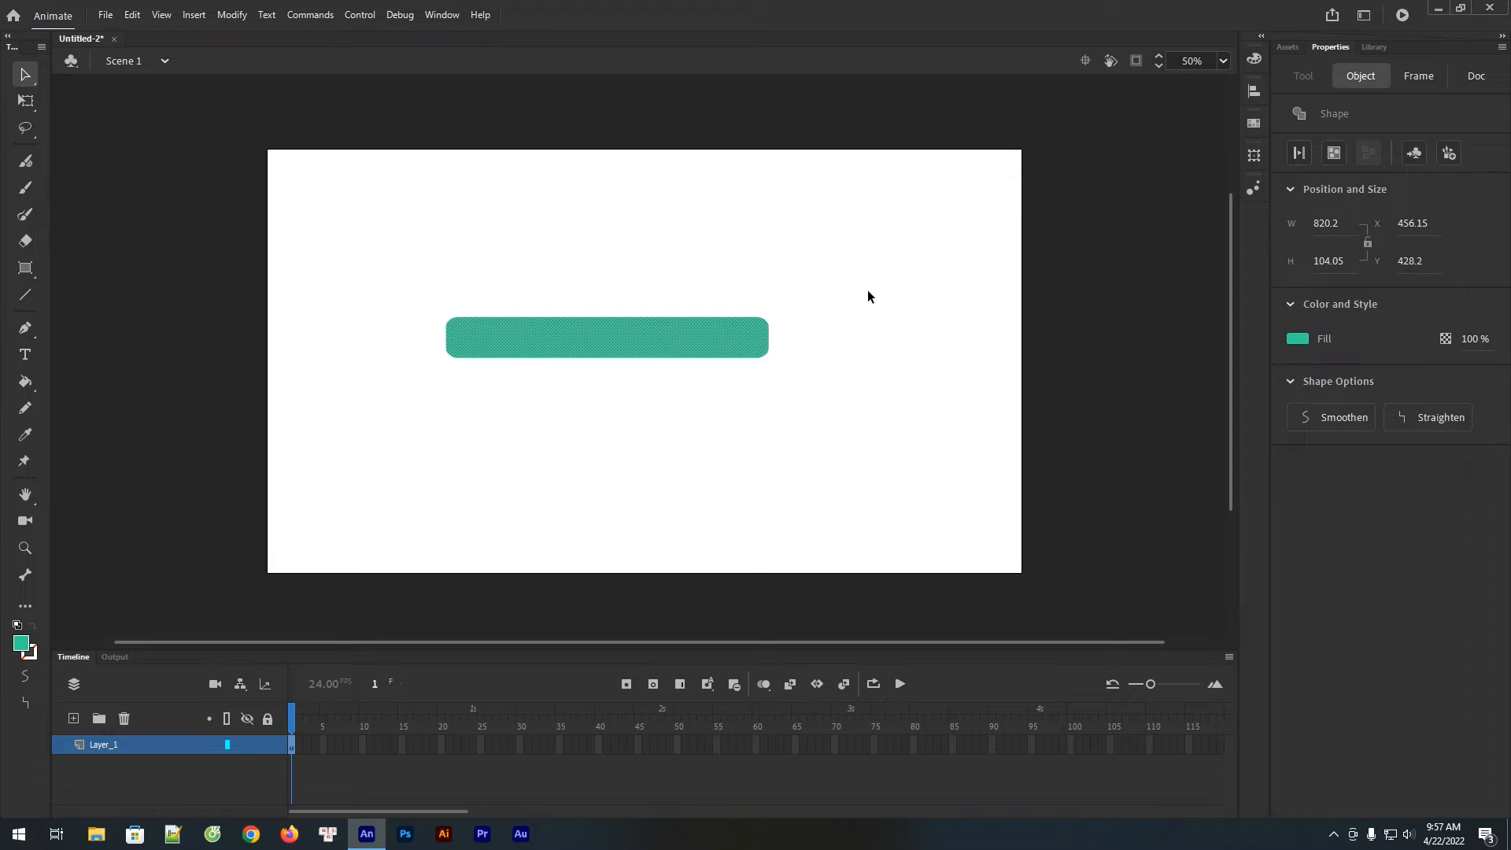
Step: Cut off the bar's right rounded end and extend it into a pointed pencil tip
click(847, 292)
drag(796, 272, 753, 384)
key(Delete)
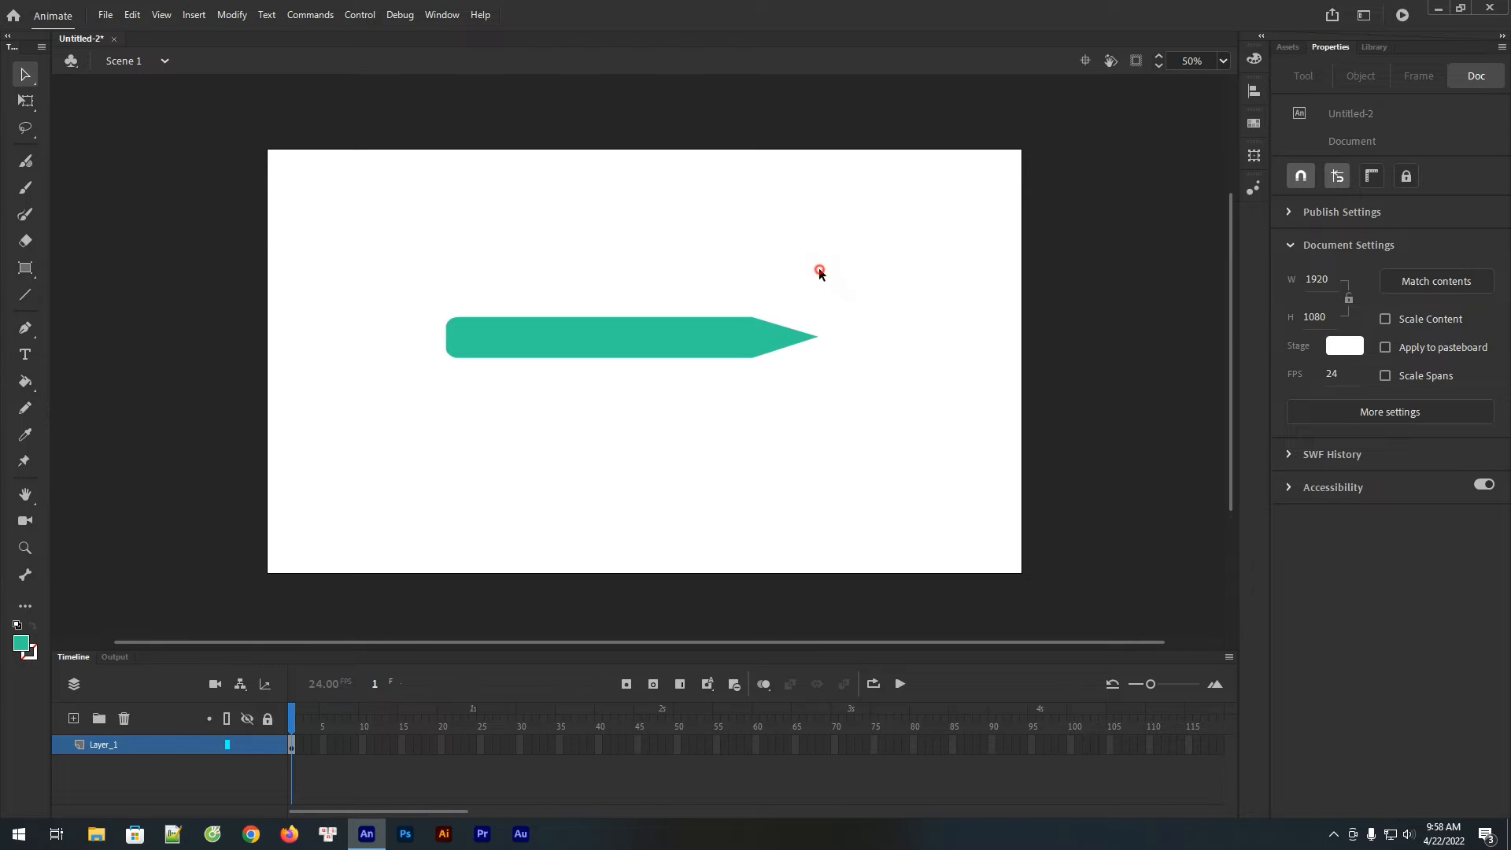
click(682, 346)
click(707, 220)
Step: Set up the Classic Brush with a black fill and the Paint Selection brush mode
click(25, 192)
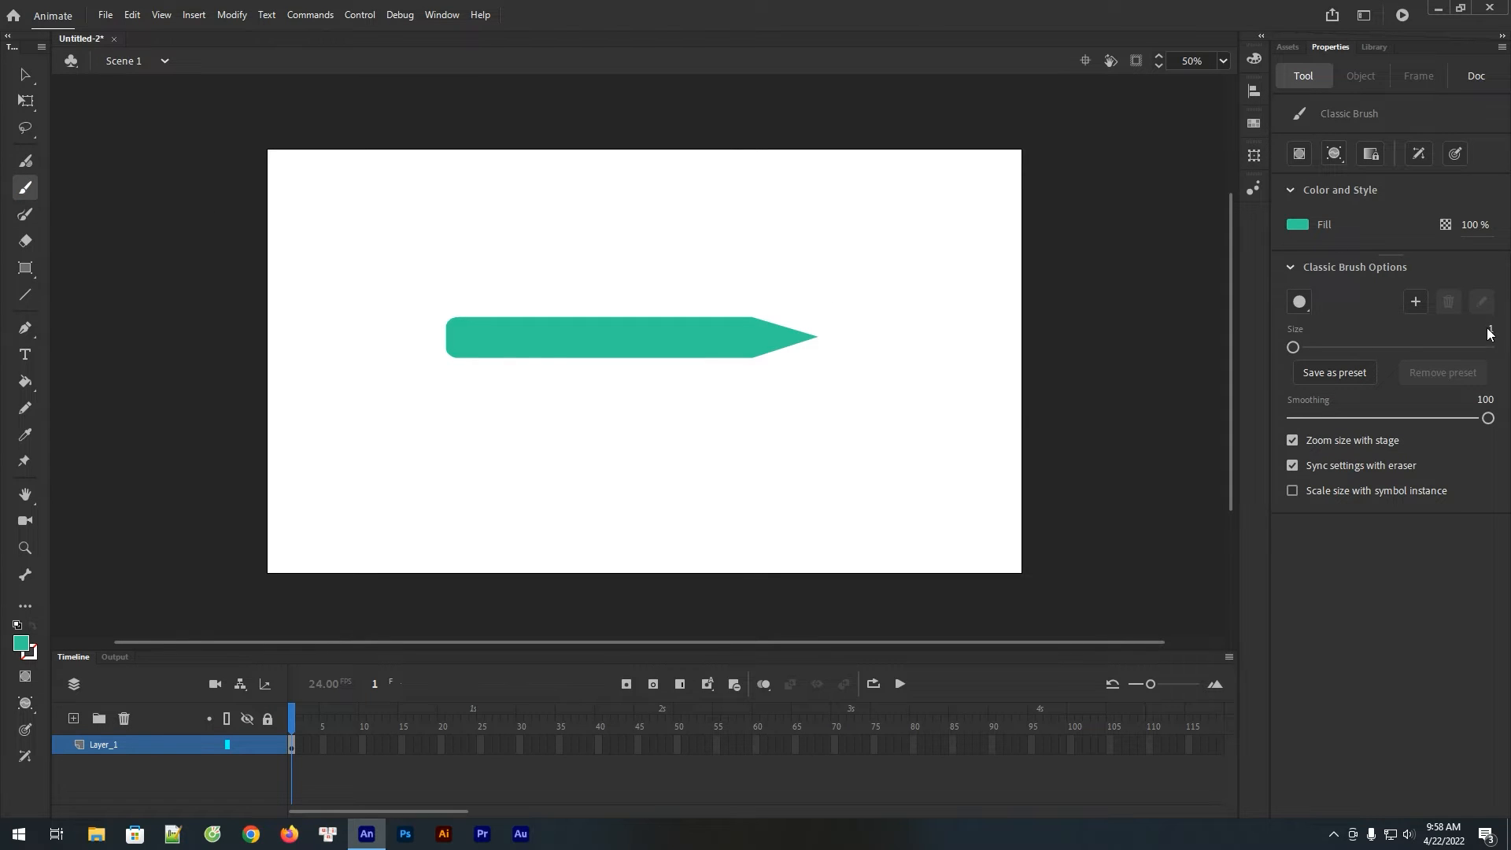
click(1295, 226)
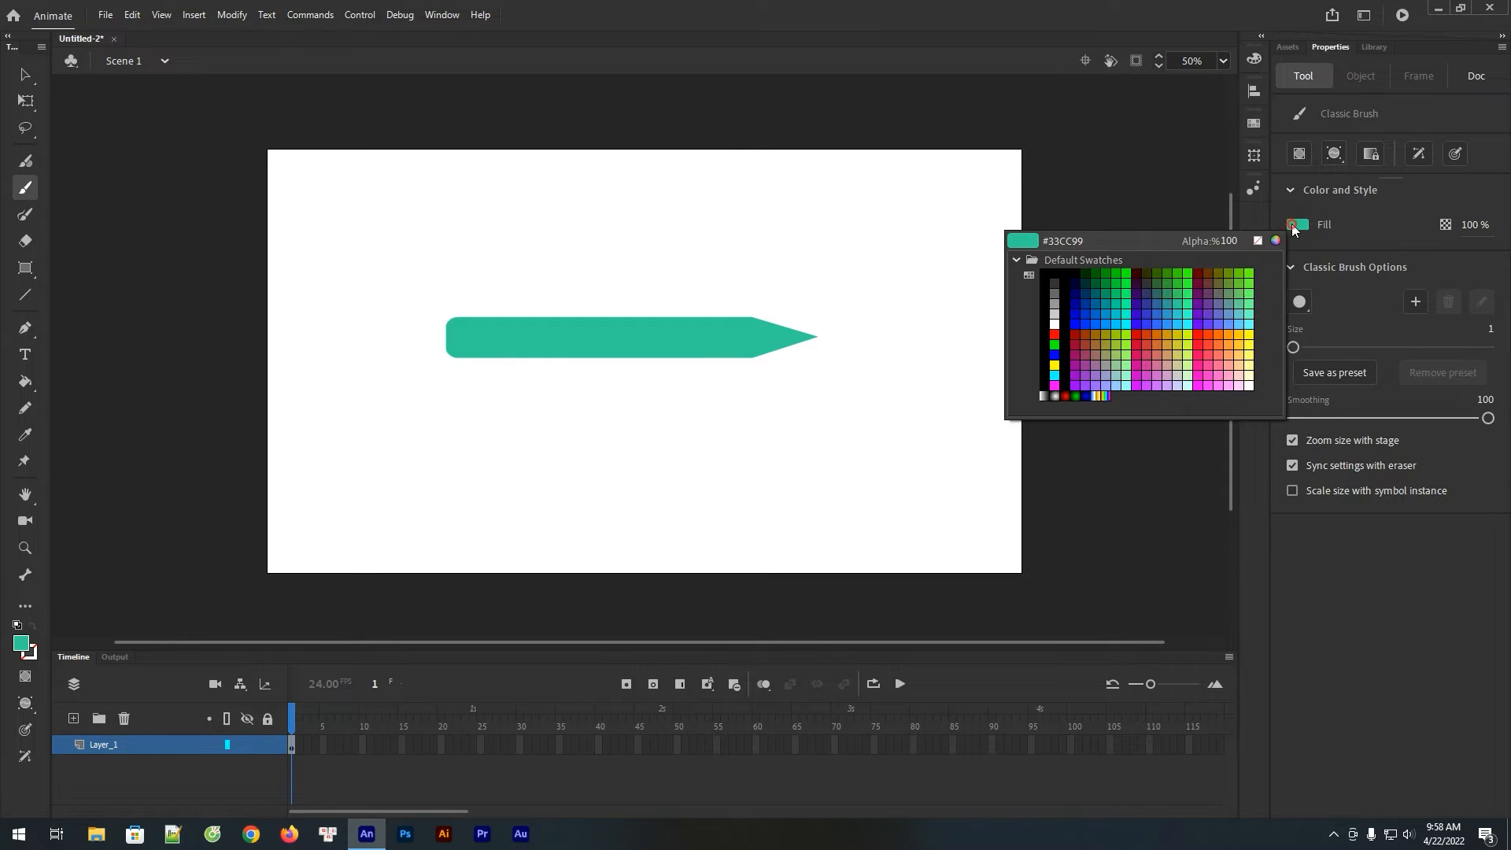
click(1063, 274)
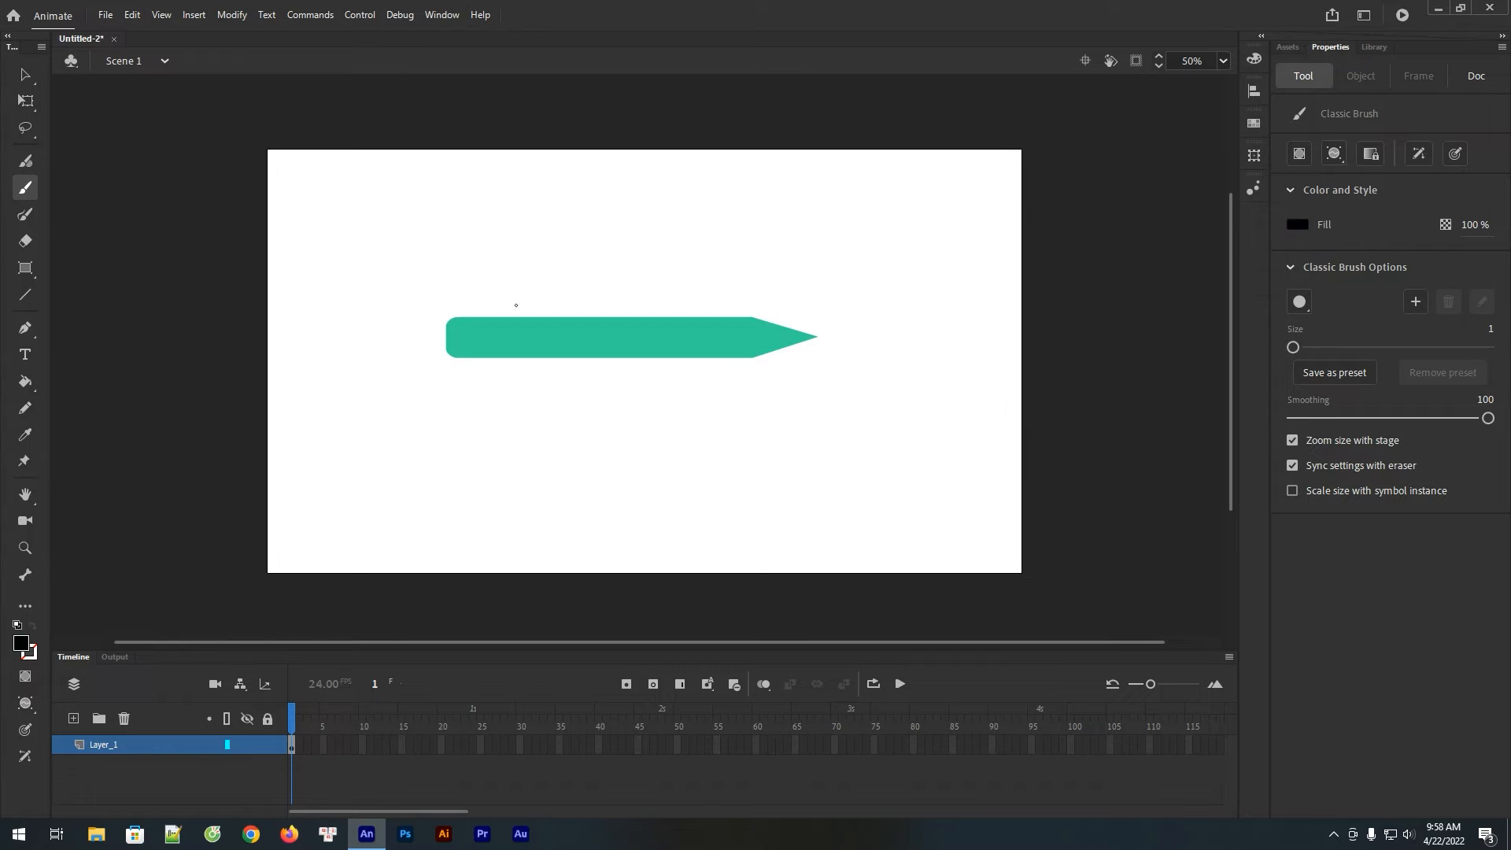
click(473, 288)
click(25, 75)
click(582, 330)
click(632, 255)
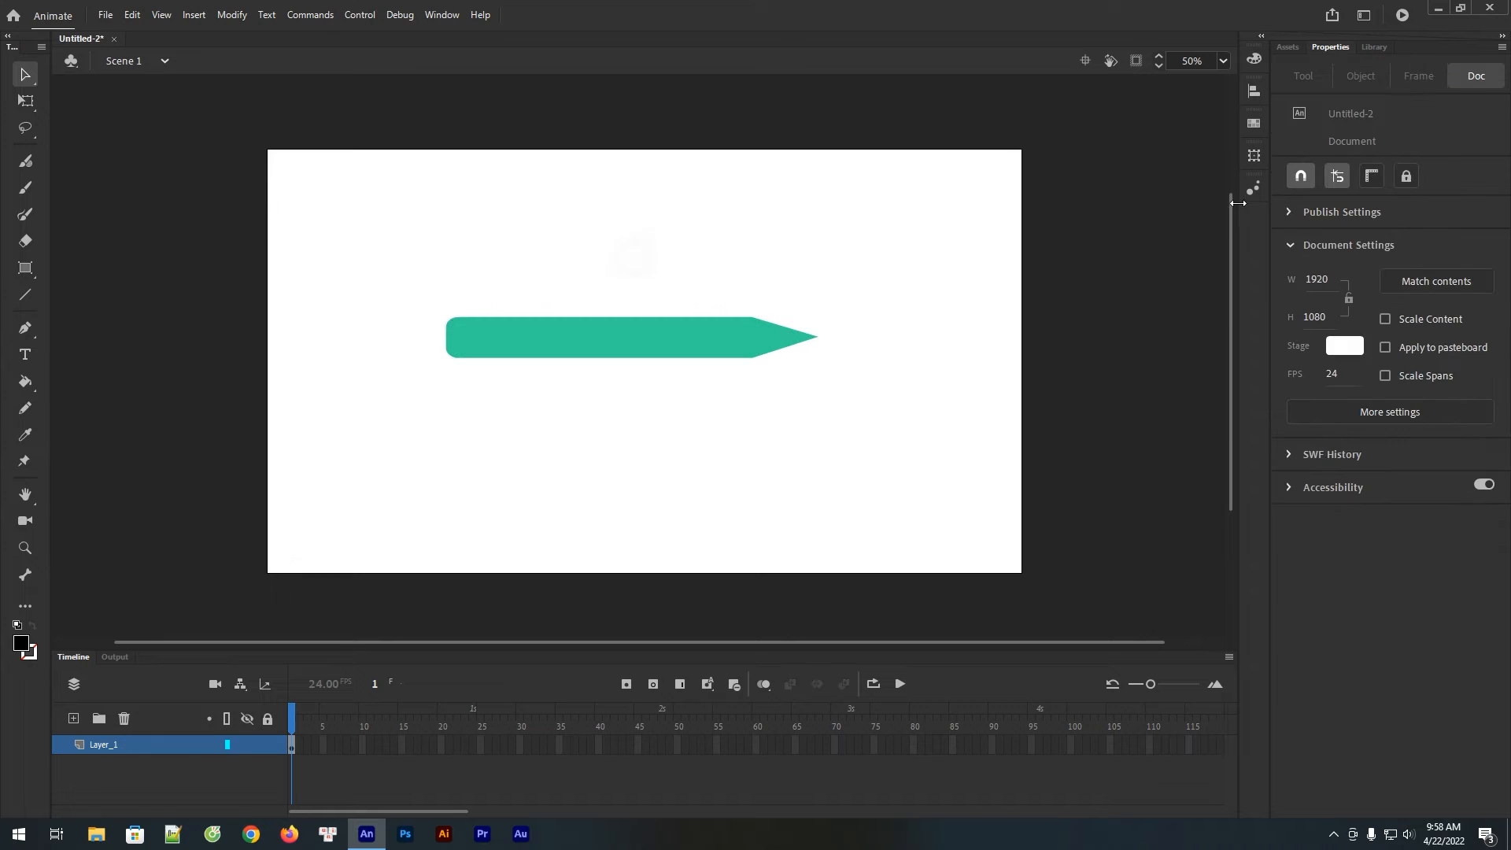
click(25, 189)
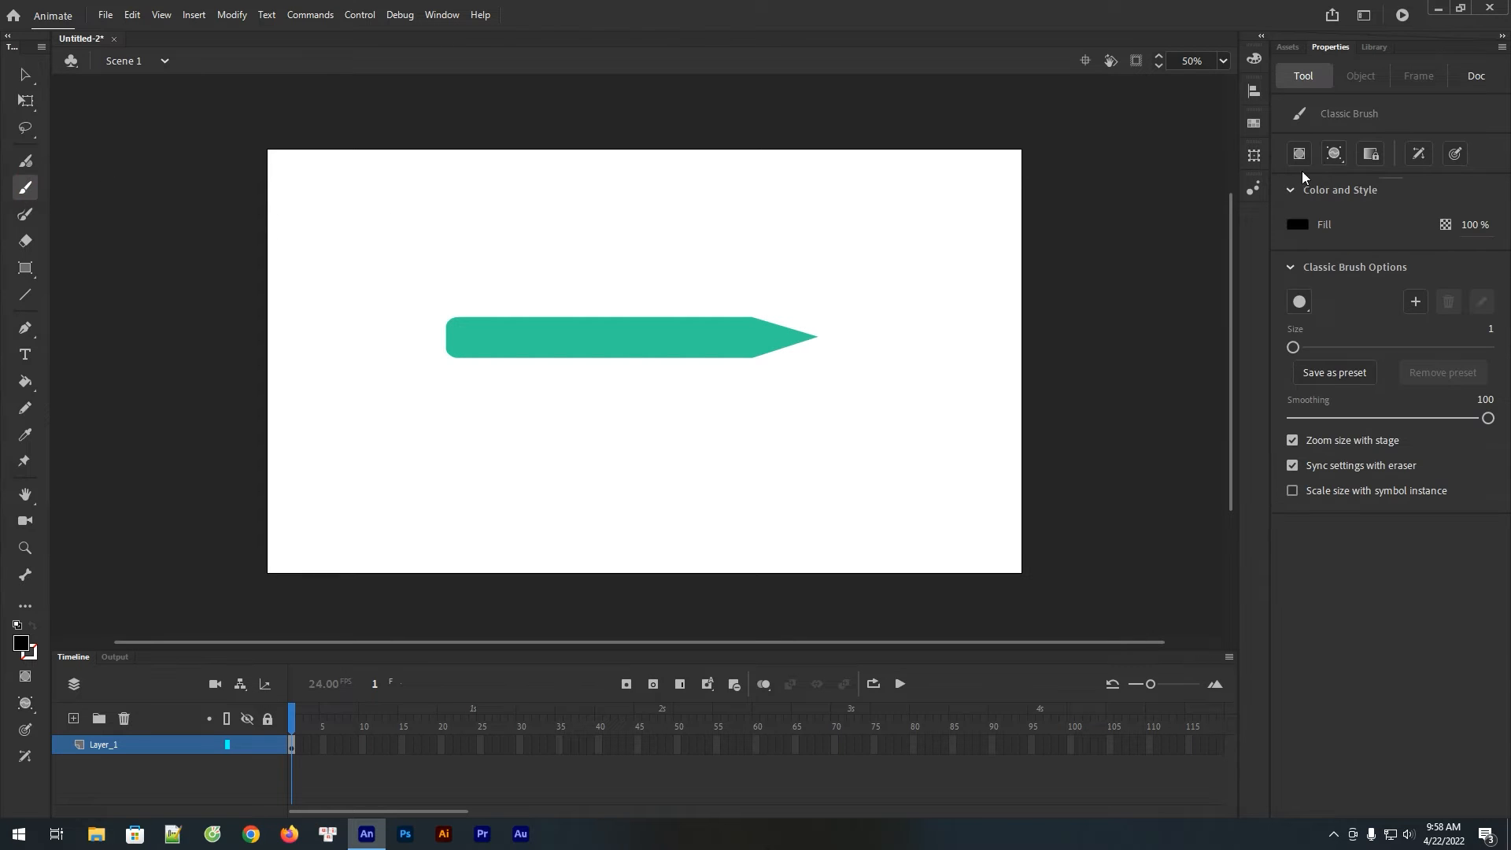
click(1334, 154)
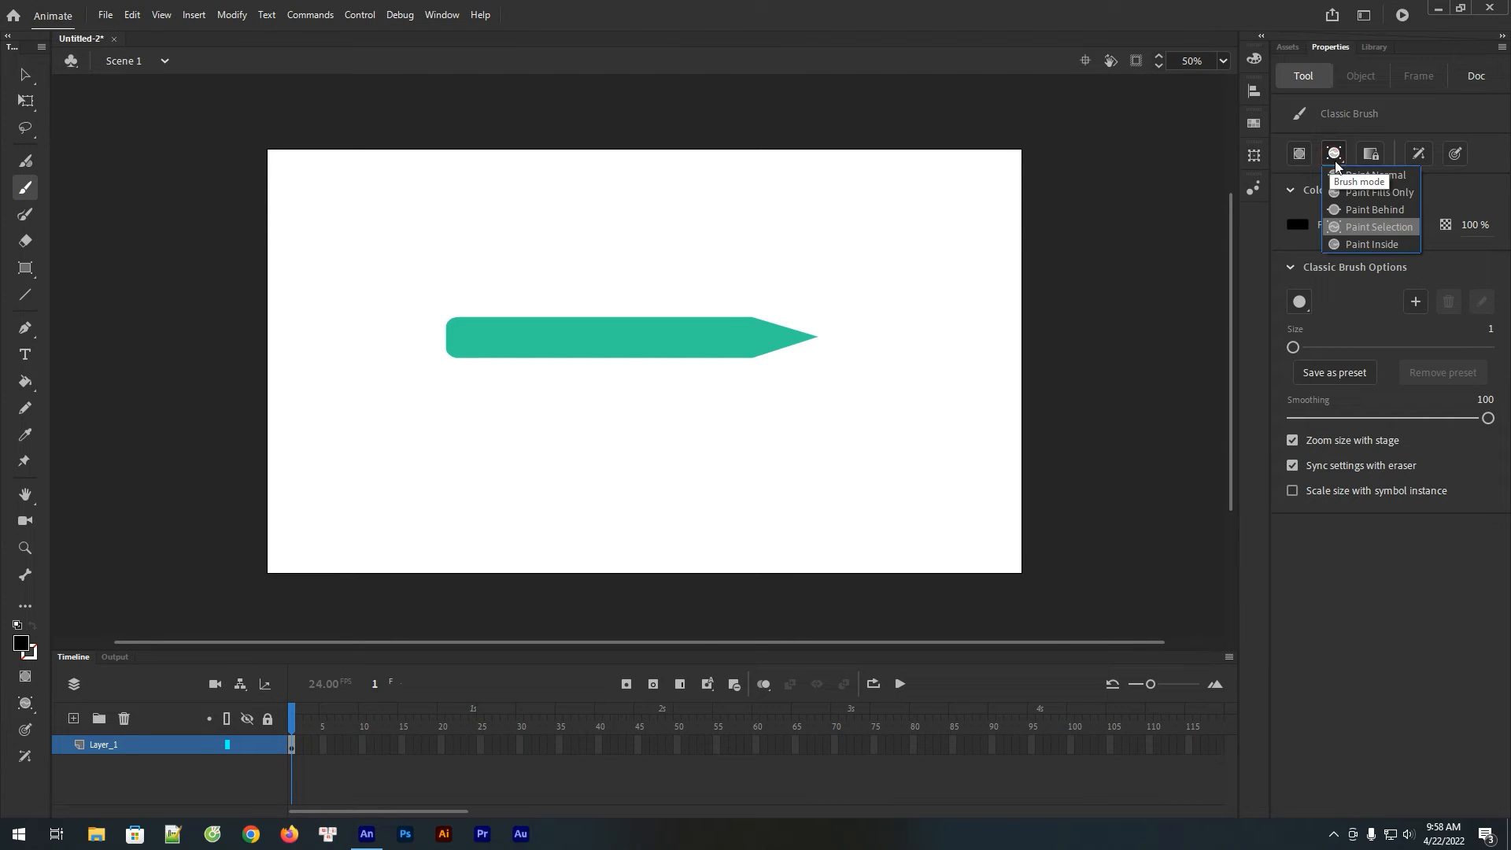
click(1362, 227)
Step: Paint four thin vertical lines across the selected pencil: two near the rounded end, one at the tip's base and one across the tip
key(ctrl+a)
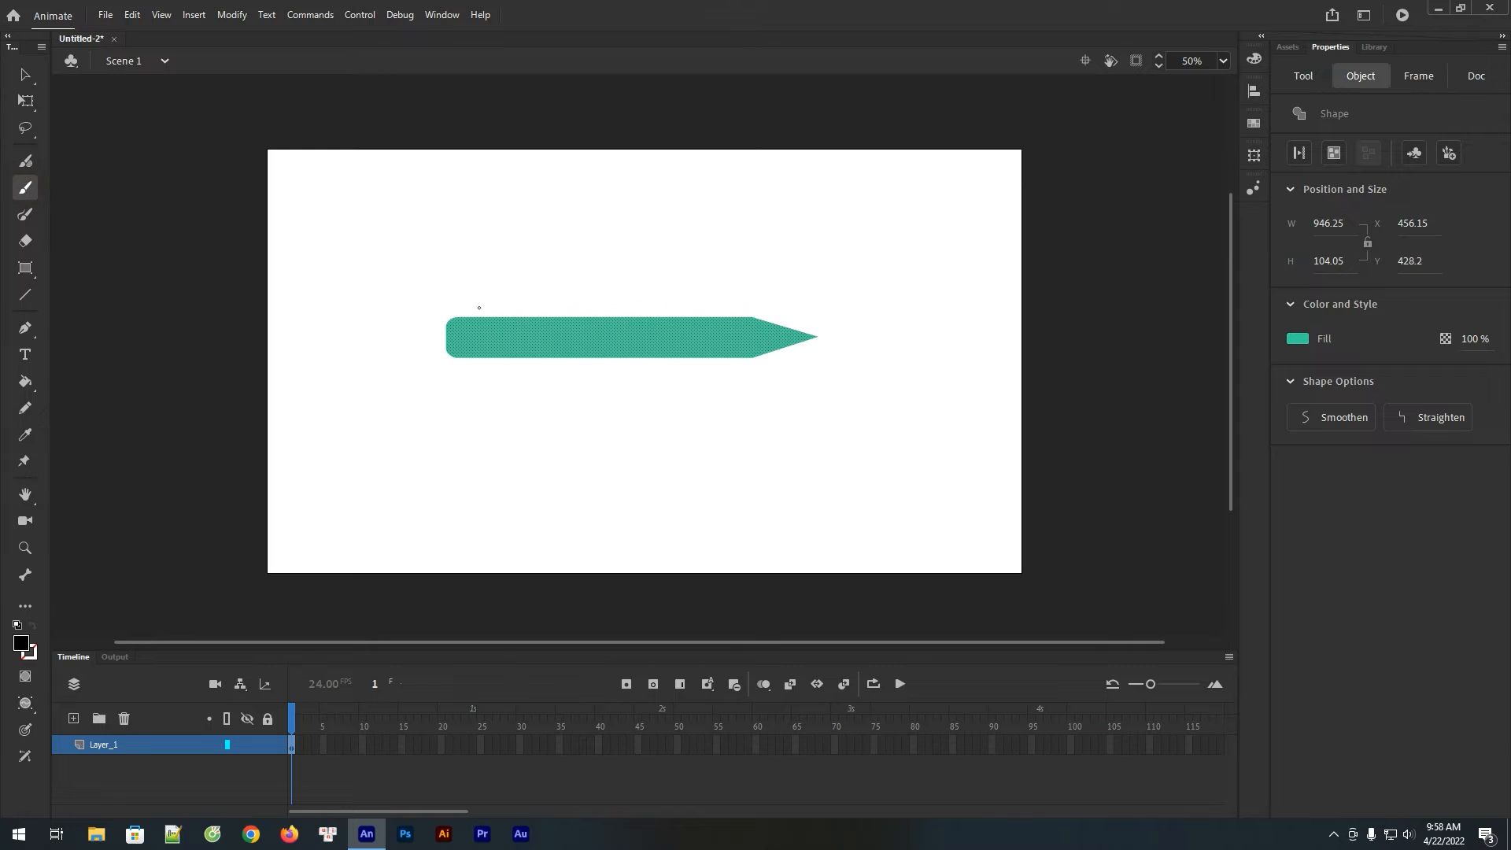
drag(473, 284, 477, 389)
drag(477, 279, 479, 400)
drag(505, 294, 506, 390)
drag(753, 296, 753, 406)
drag(787, 302, 788, 388)
key(ctrl+z)
click(791, 303)
drag(791, 303, 787, 381)
Step: Select the pencil's sections one after another to check that the lines separate them
key(v)
click(597, 251)
click(493, 338)
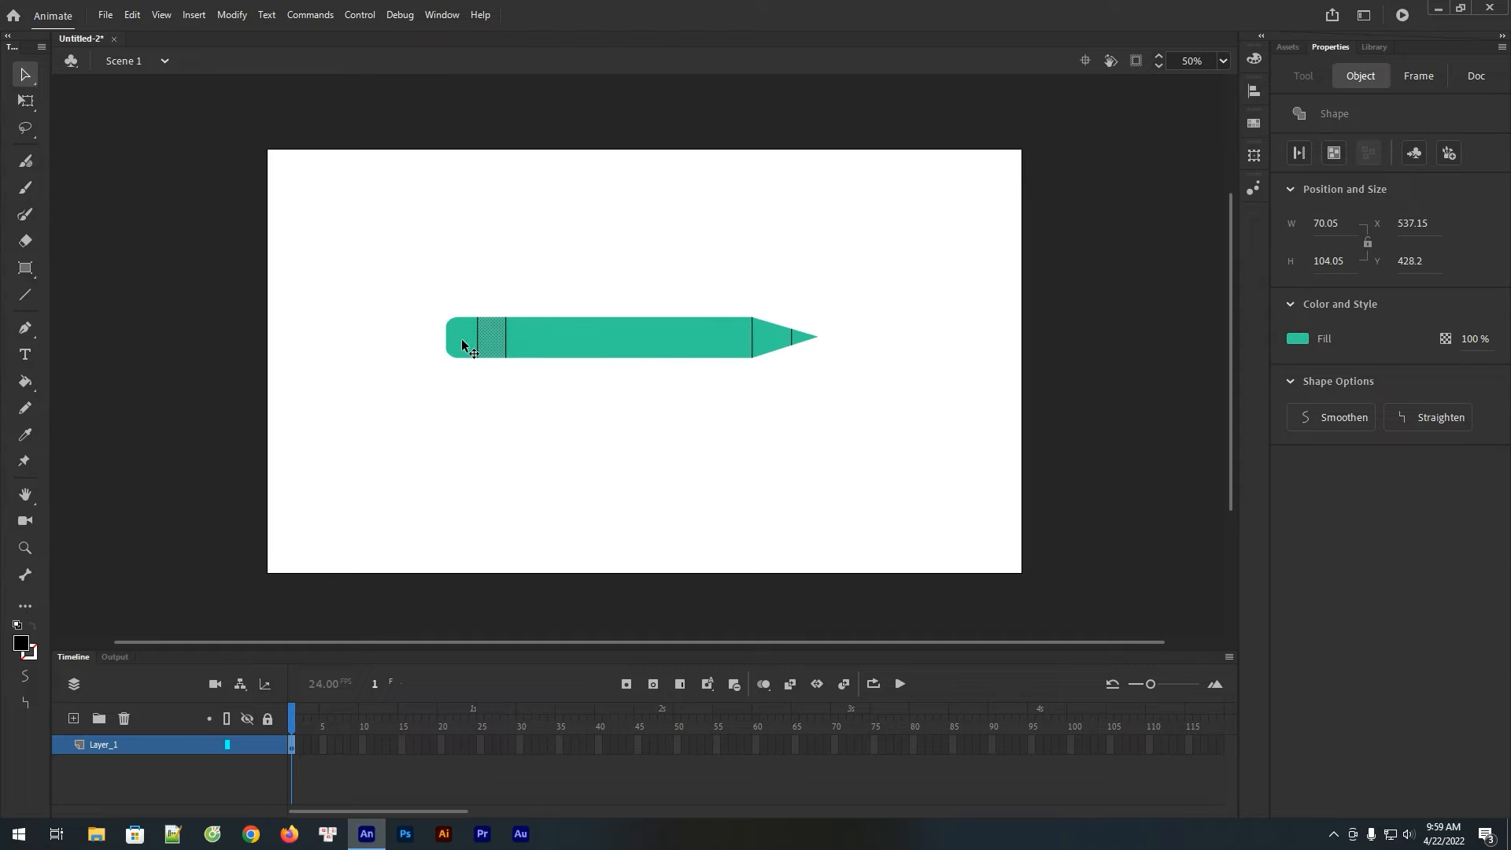
click(461, 340)
click(774, 342)
click(798, 338)
click(823, 245)
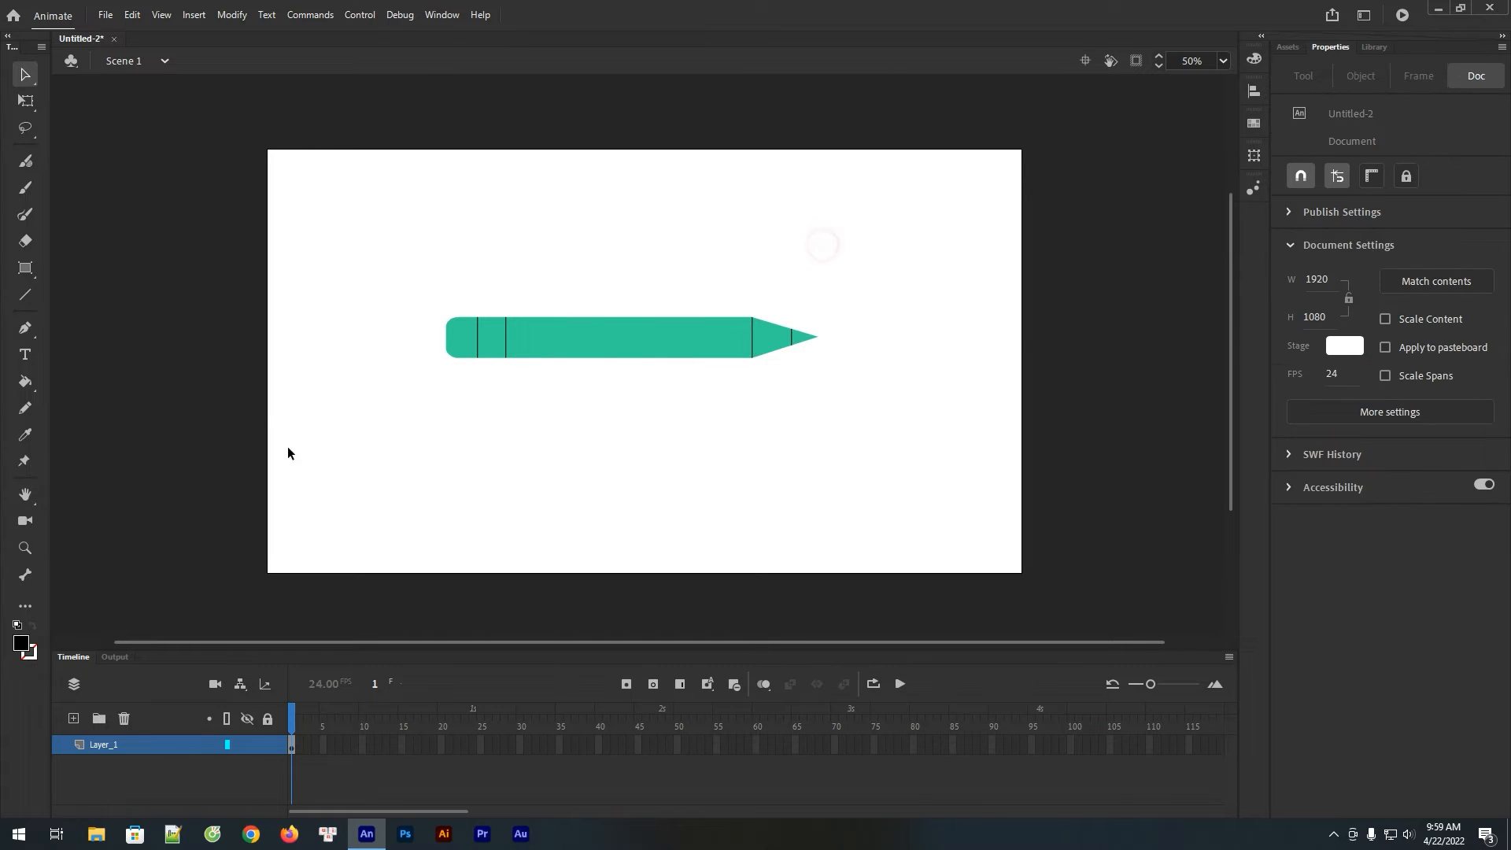
Step: Fill the pencil's rounded eraser end with red
click(453, 336)
click(1295, 338)
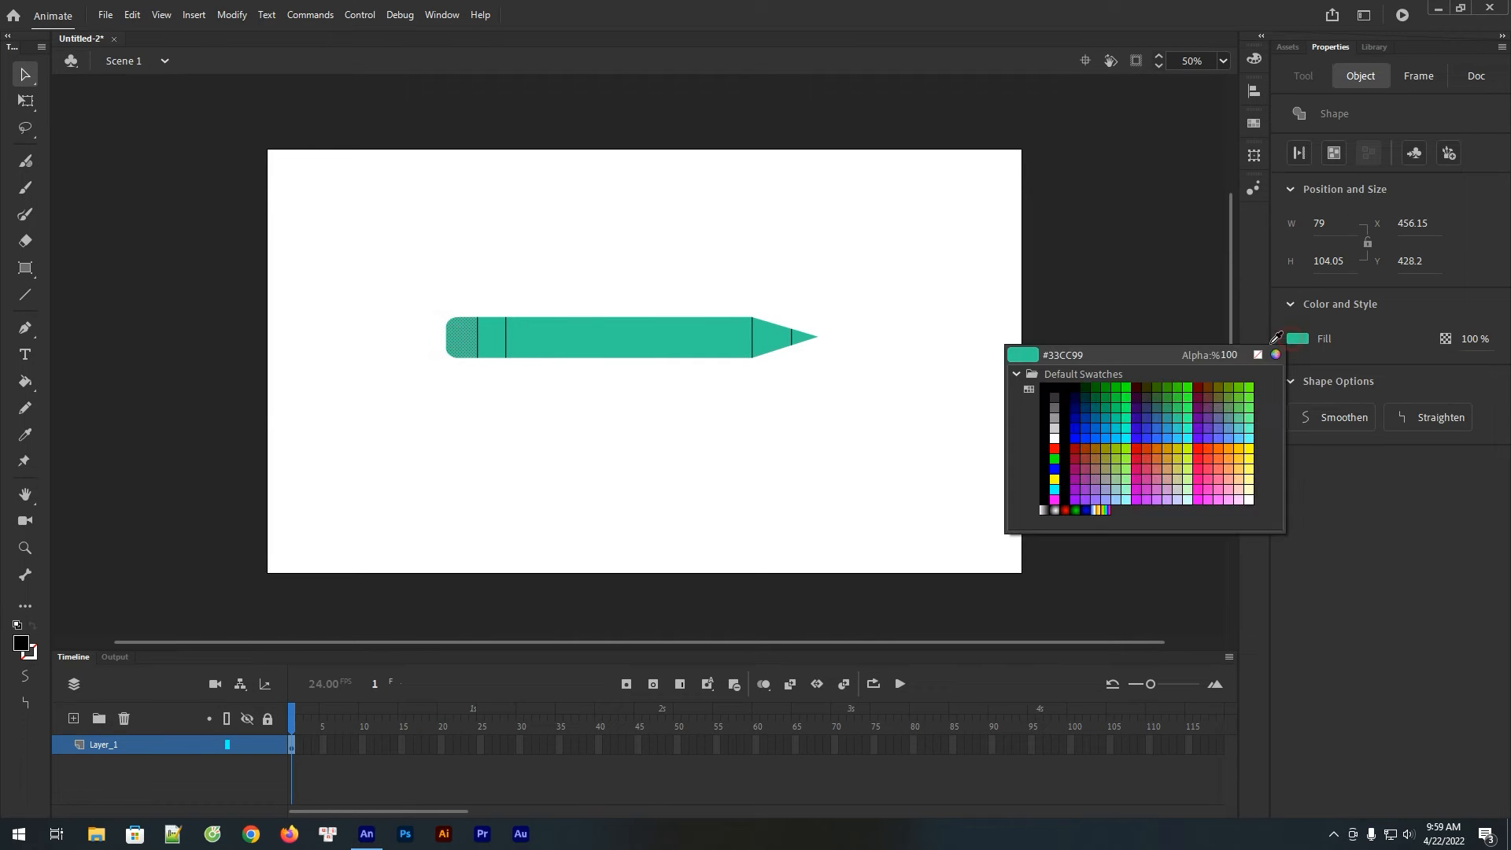
click(1147, 459)
click(787, 441)
Step: Fill the narrow band beside the eraser with grey
click(496, 340)
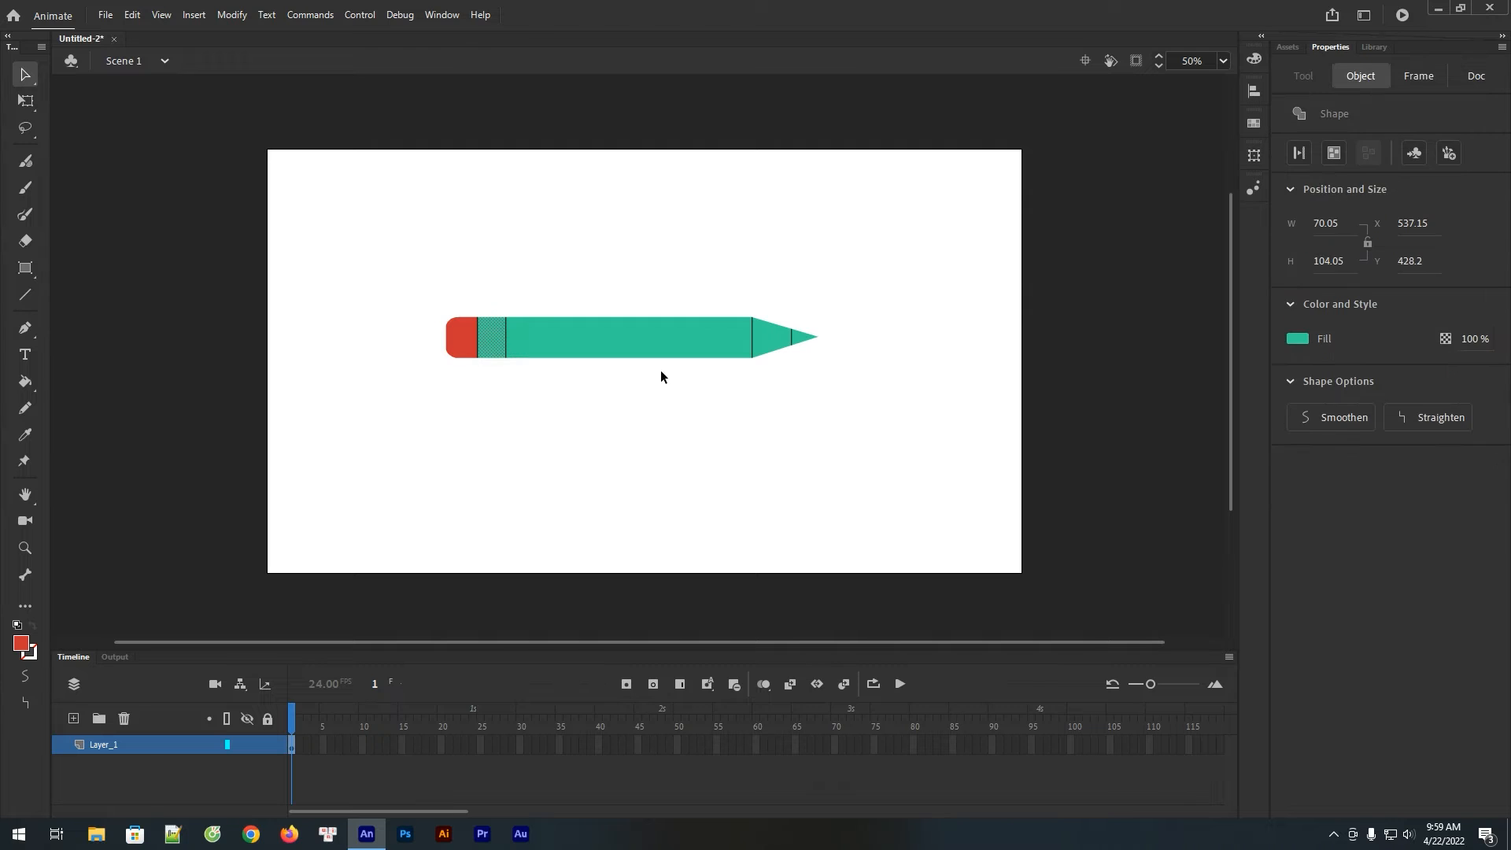
click(1291, 339)
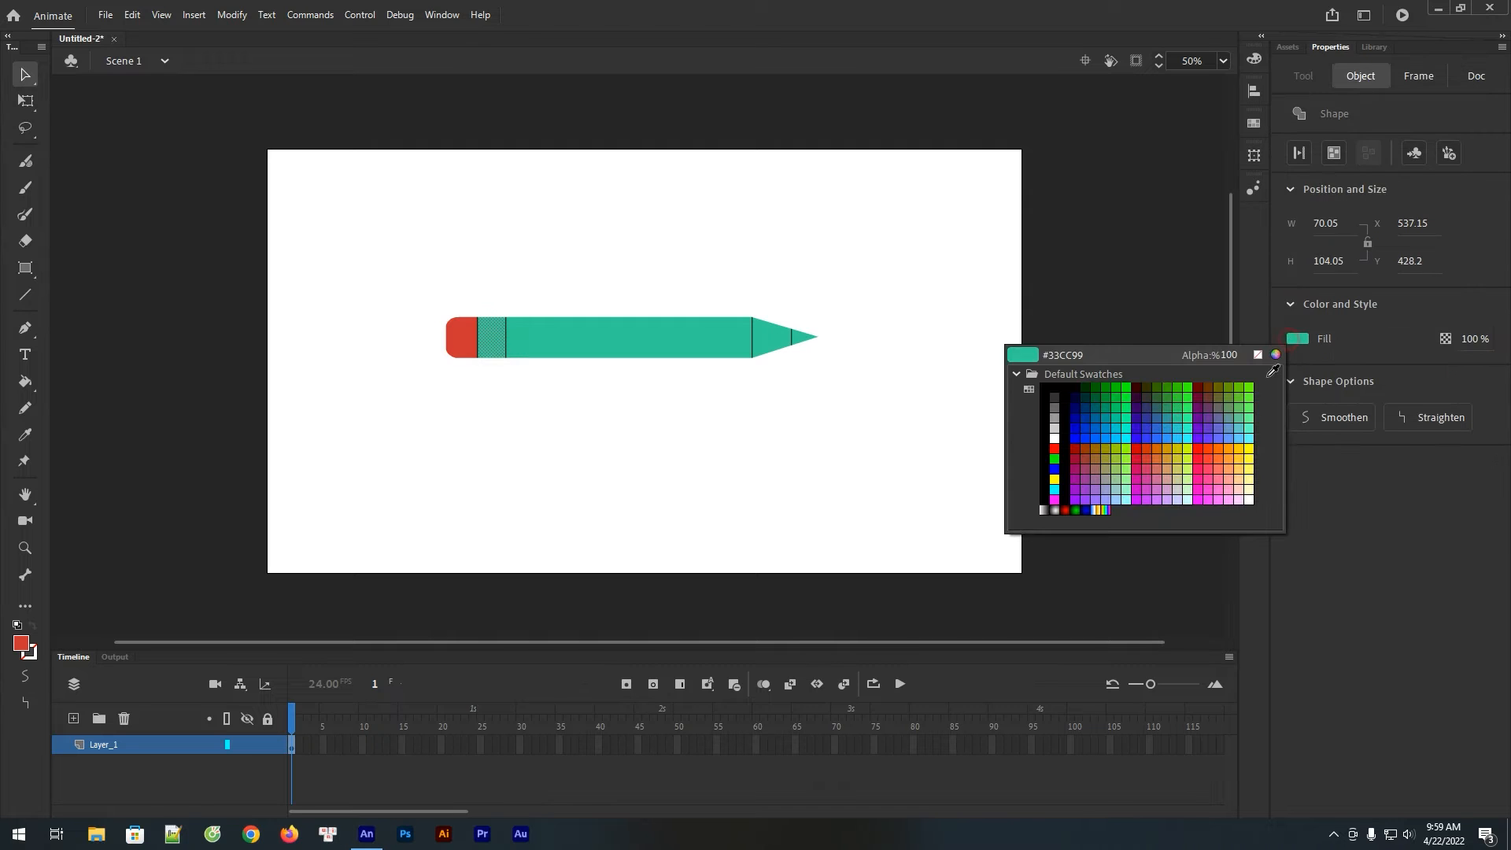
click(1055, 415)
click(716, 236)
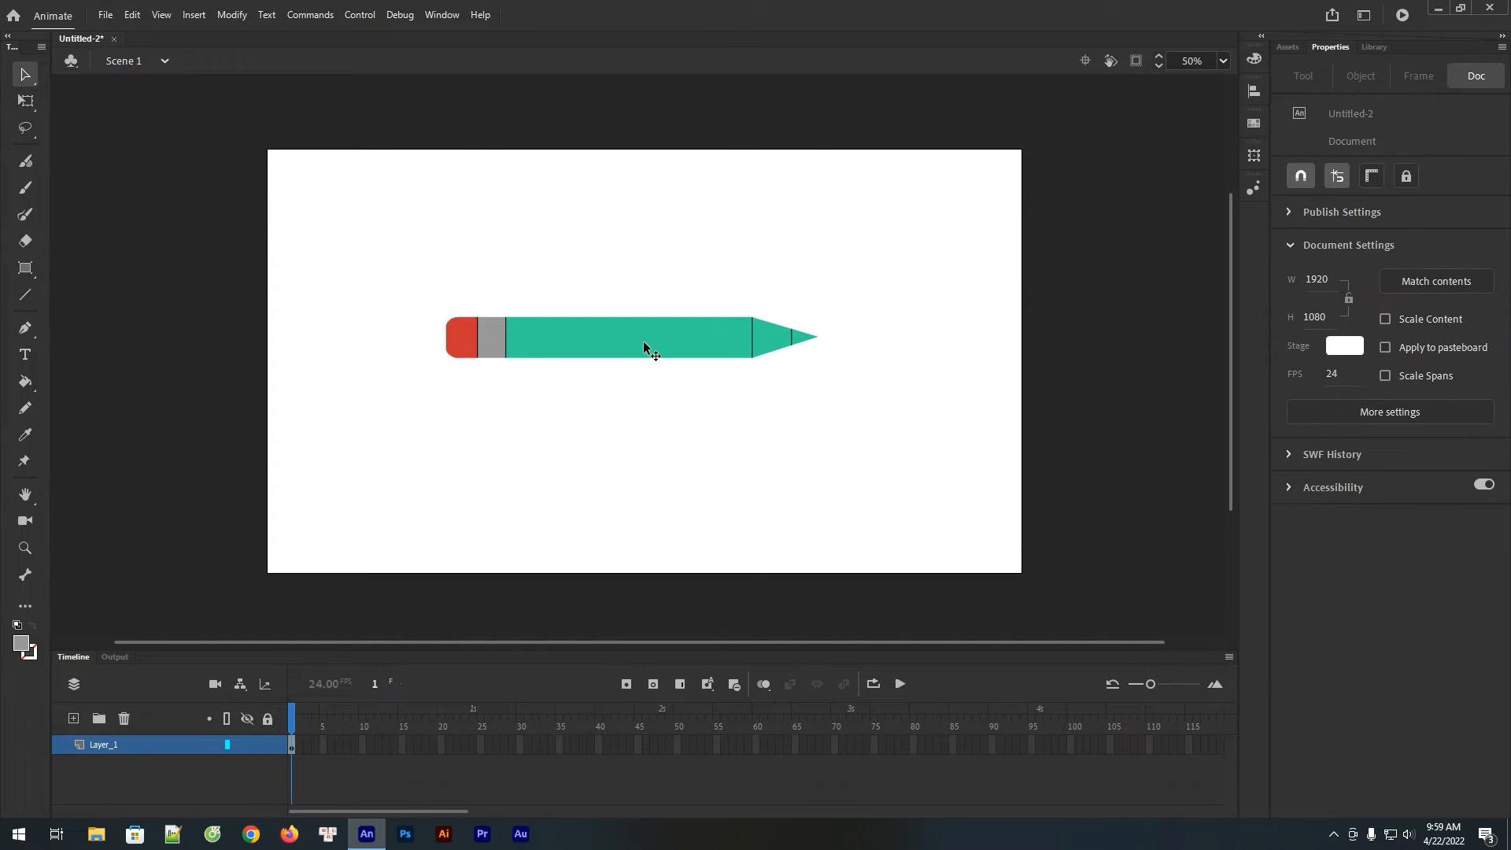
Step: Fill the sharpened wood section behind the tip with light orange #FFCC99
click(773, 344)
click(1298, 339)
click(1242, 477)
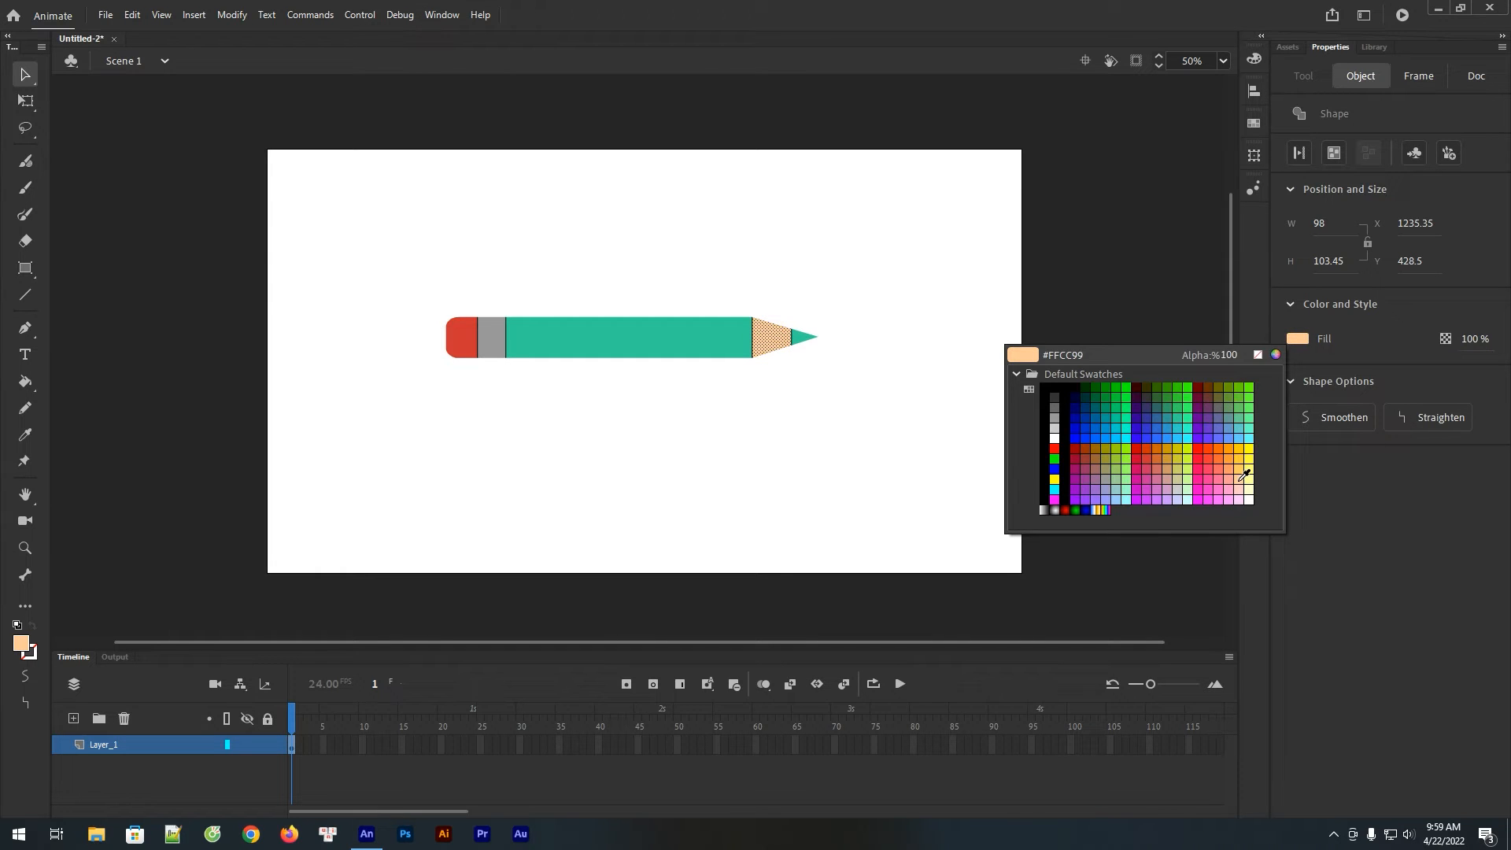
click(843, 294)
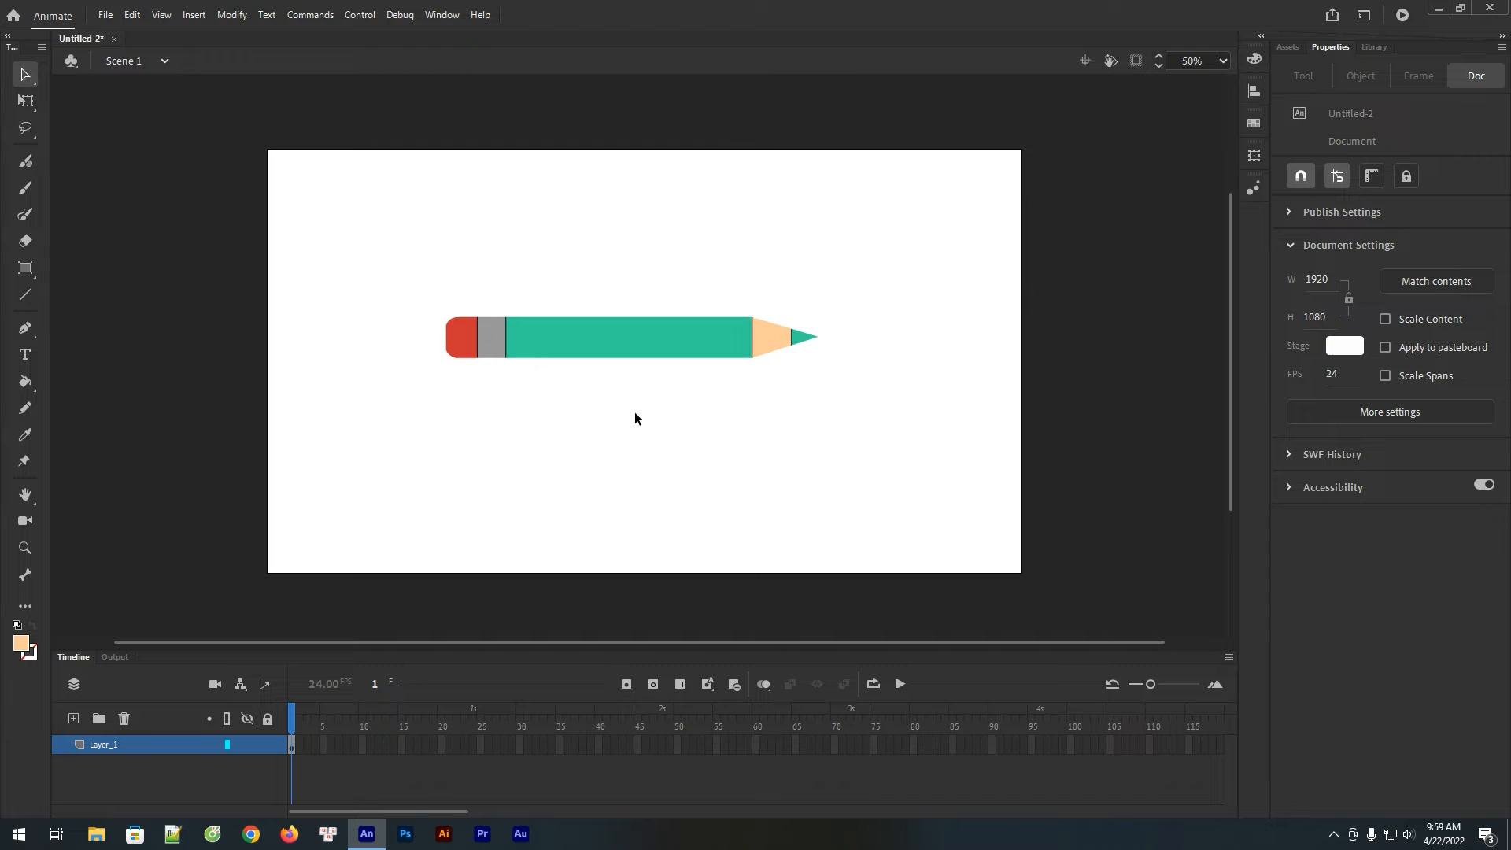
Step: Fill the pencil's pointed lead tip with black
click(797, 340)
click(1298, 339)
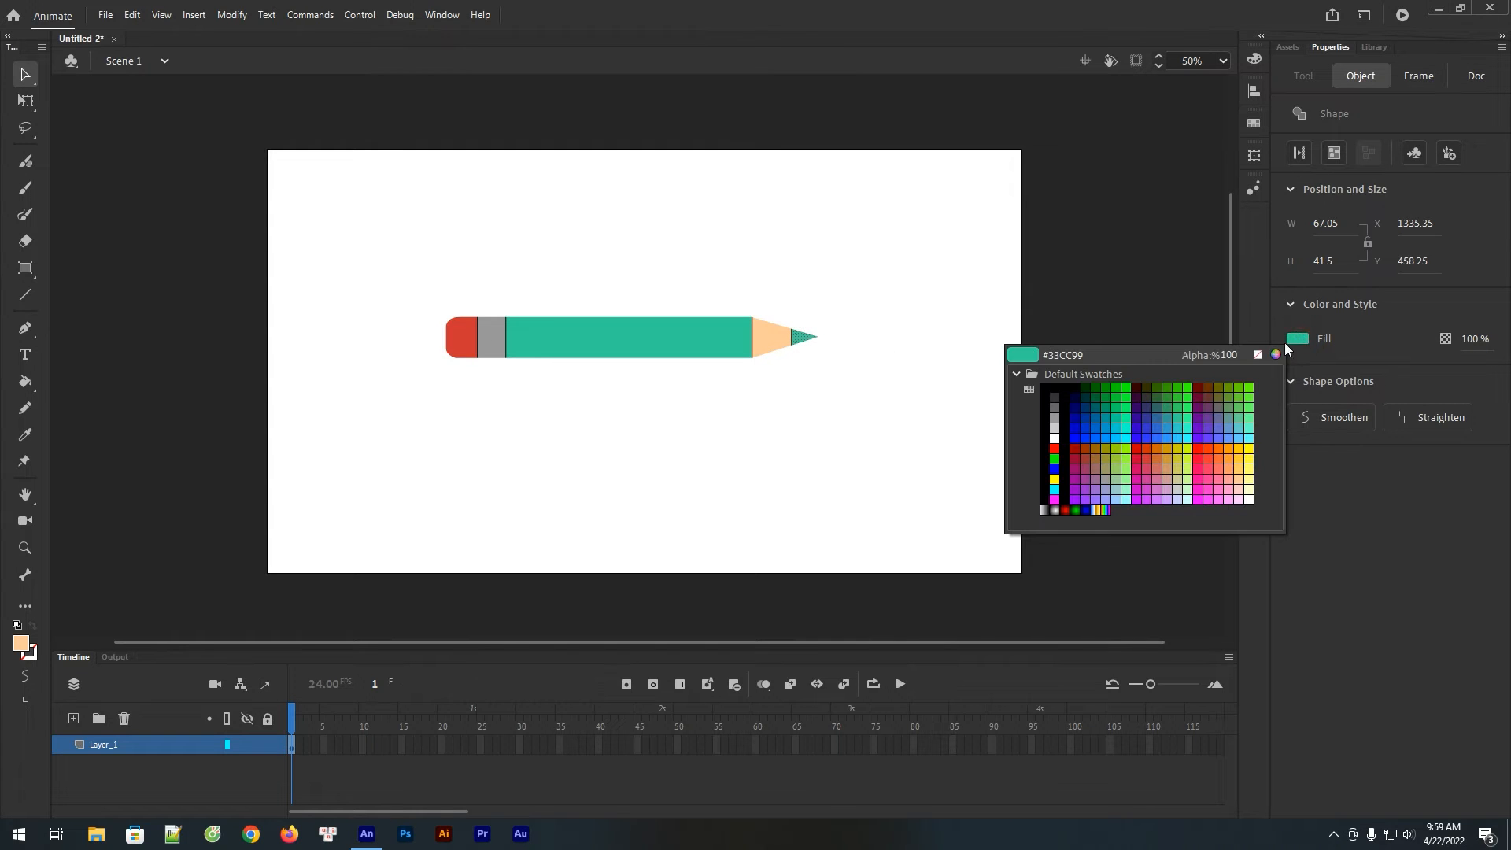
click(1054, 391)
click(820, 247)
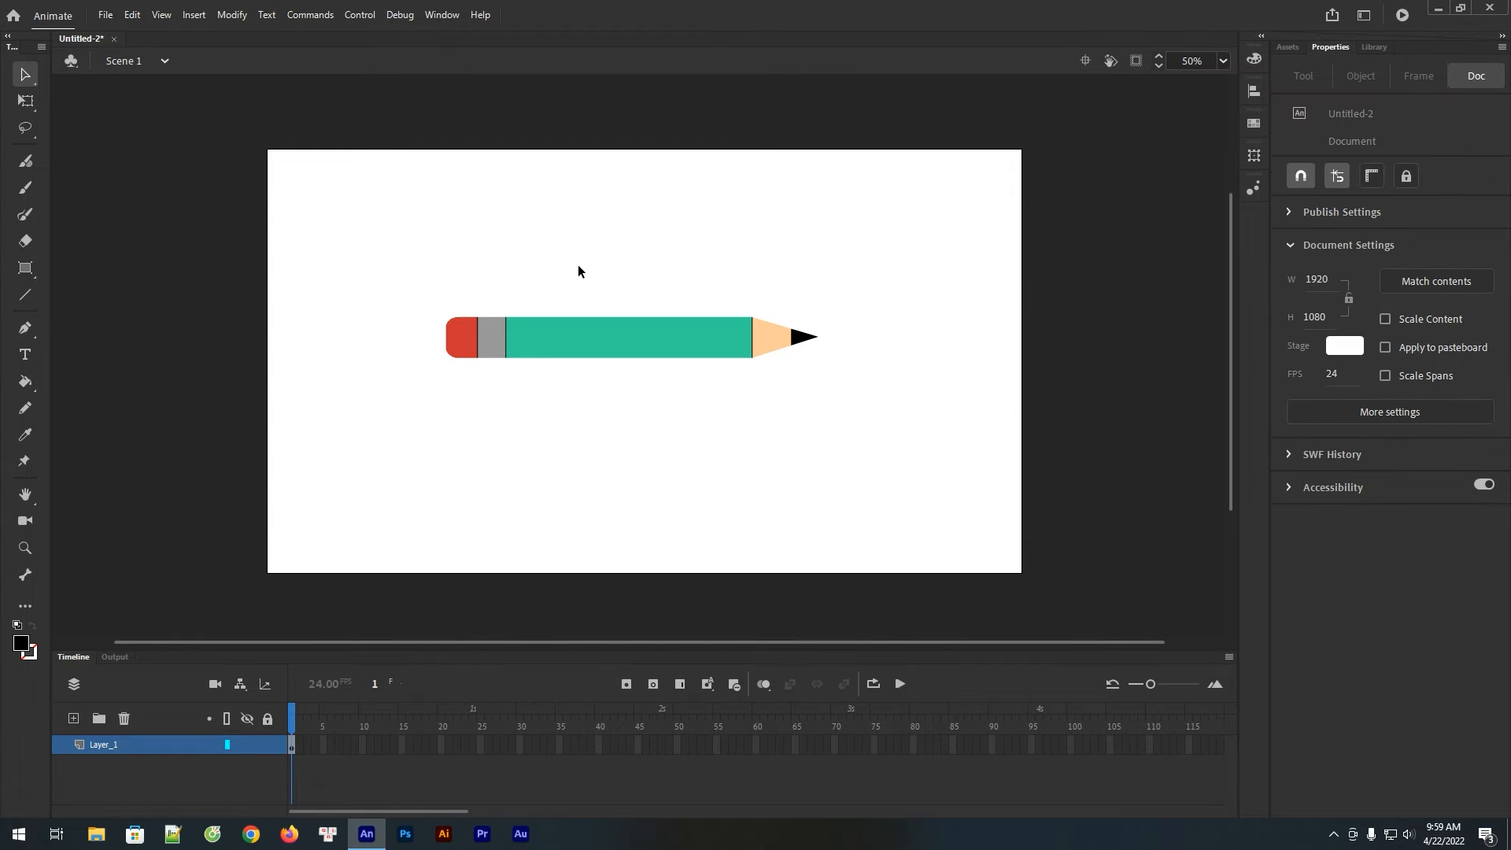
Step: Convert the whole pencil drawing to a Graphic symbol named pencil
mouse_move(851, 218)
mouse_down()
mouse_move(463, 430)
mouse_move(375, 448)
mouse_up()
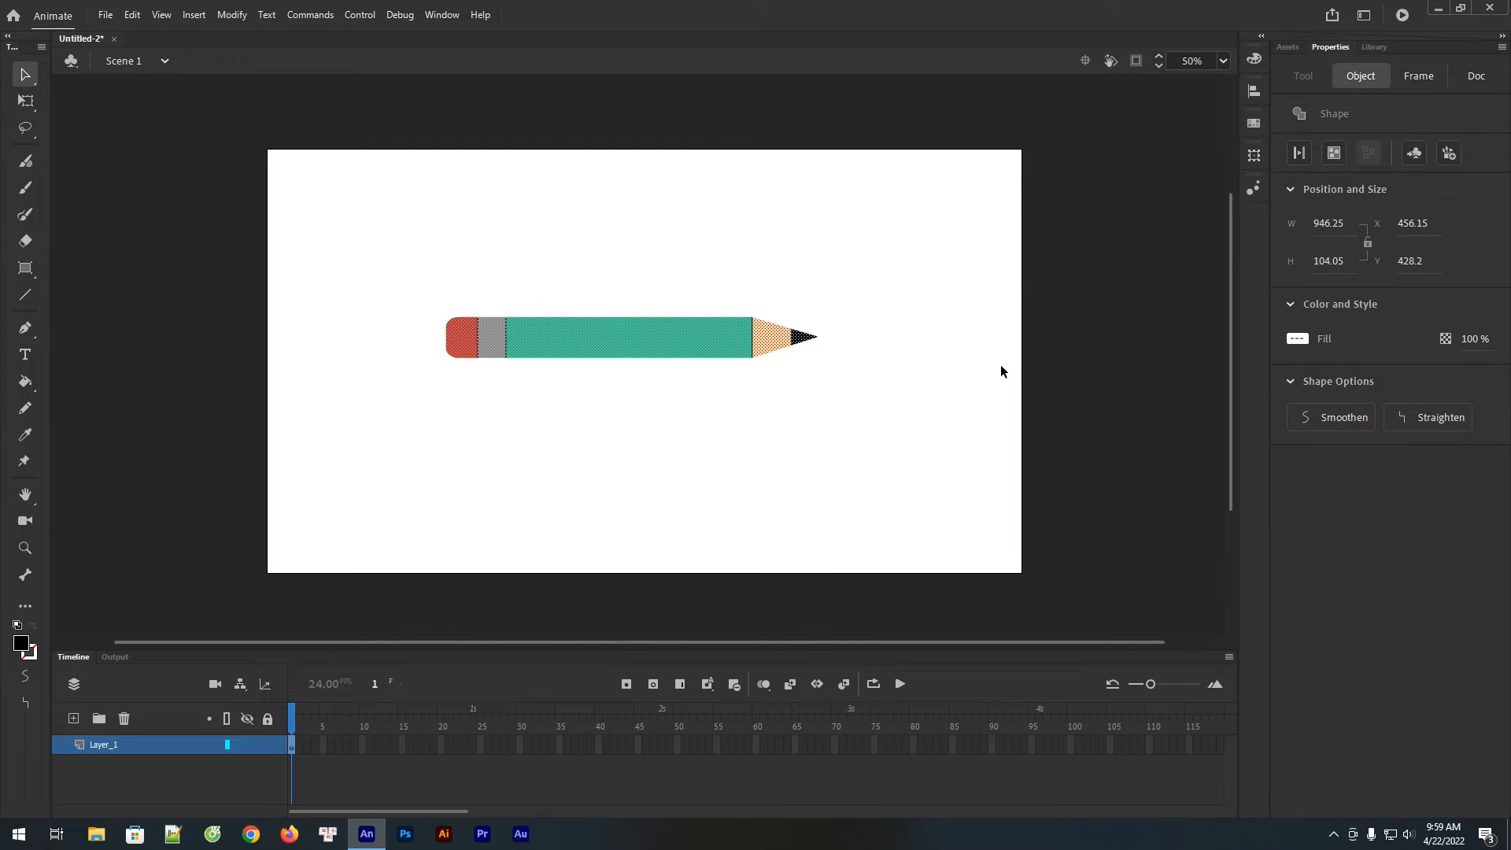
key(F8)
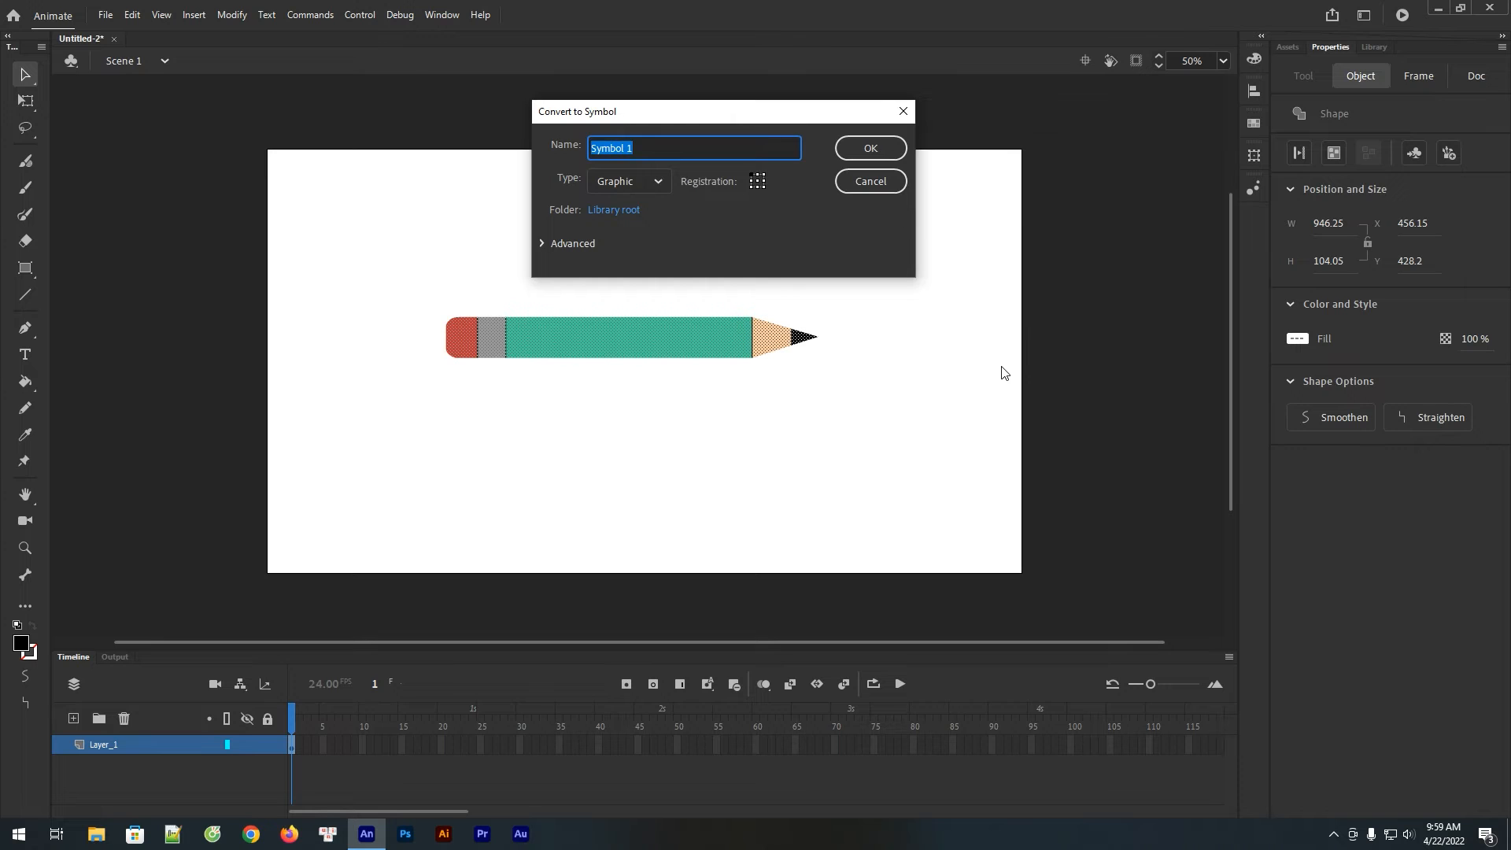
text(pencil)
click(886, 152)
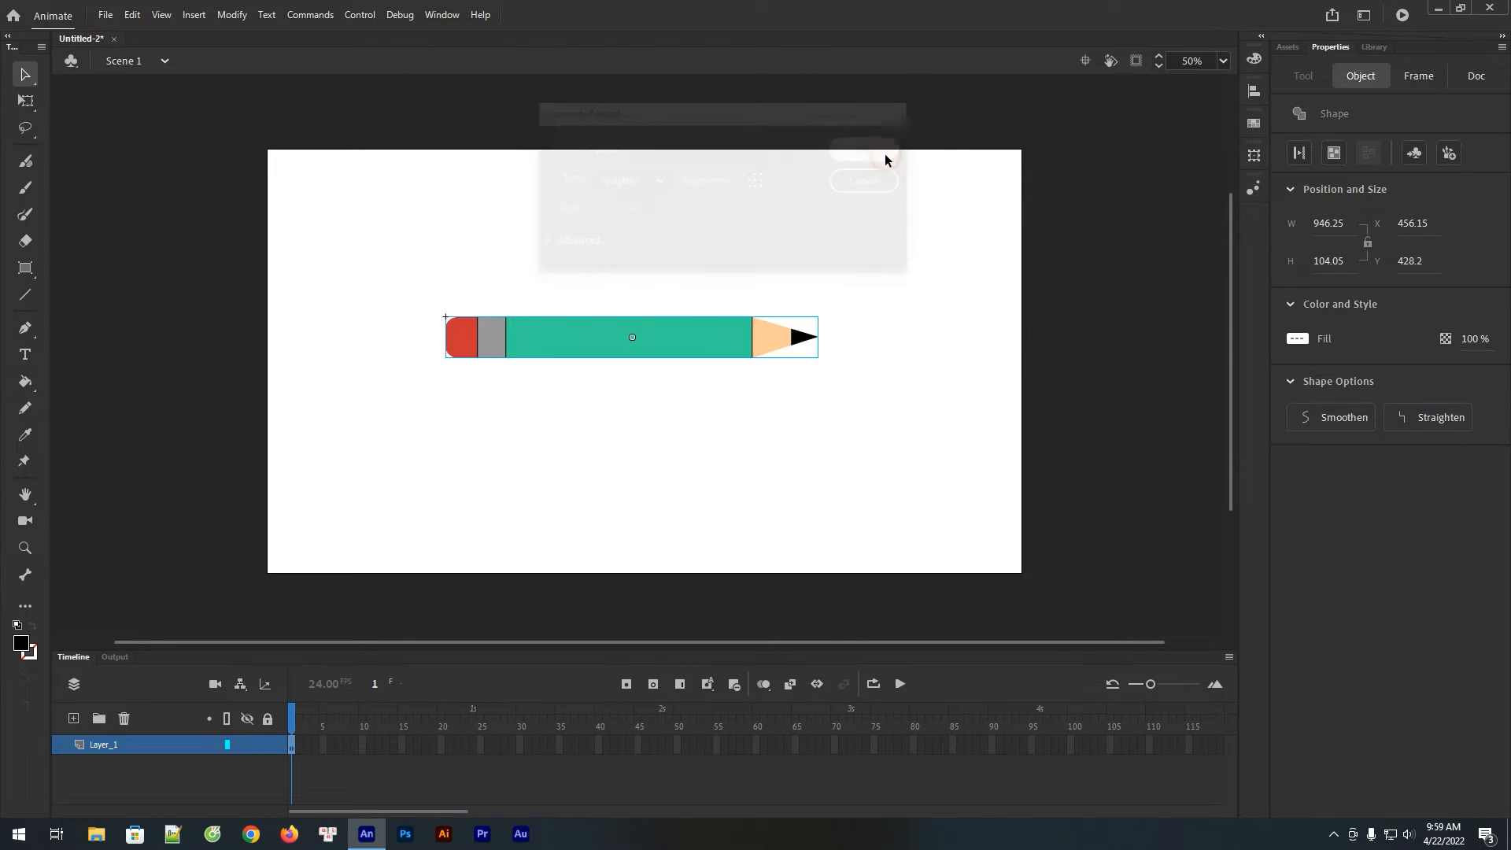
Step: Rename the drawing's layer to pencil and add a new layer above it
double_click(115, 744)
text(pencil)
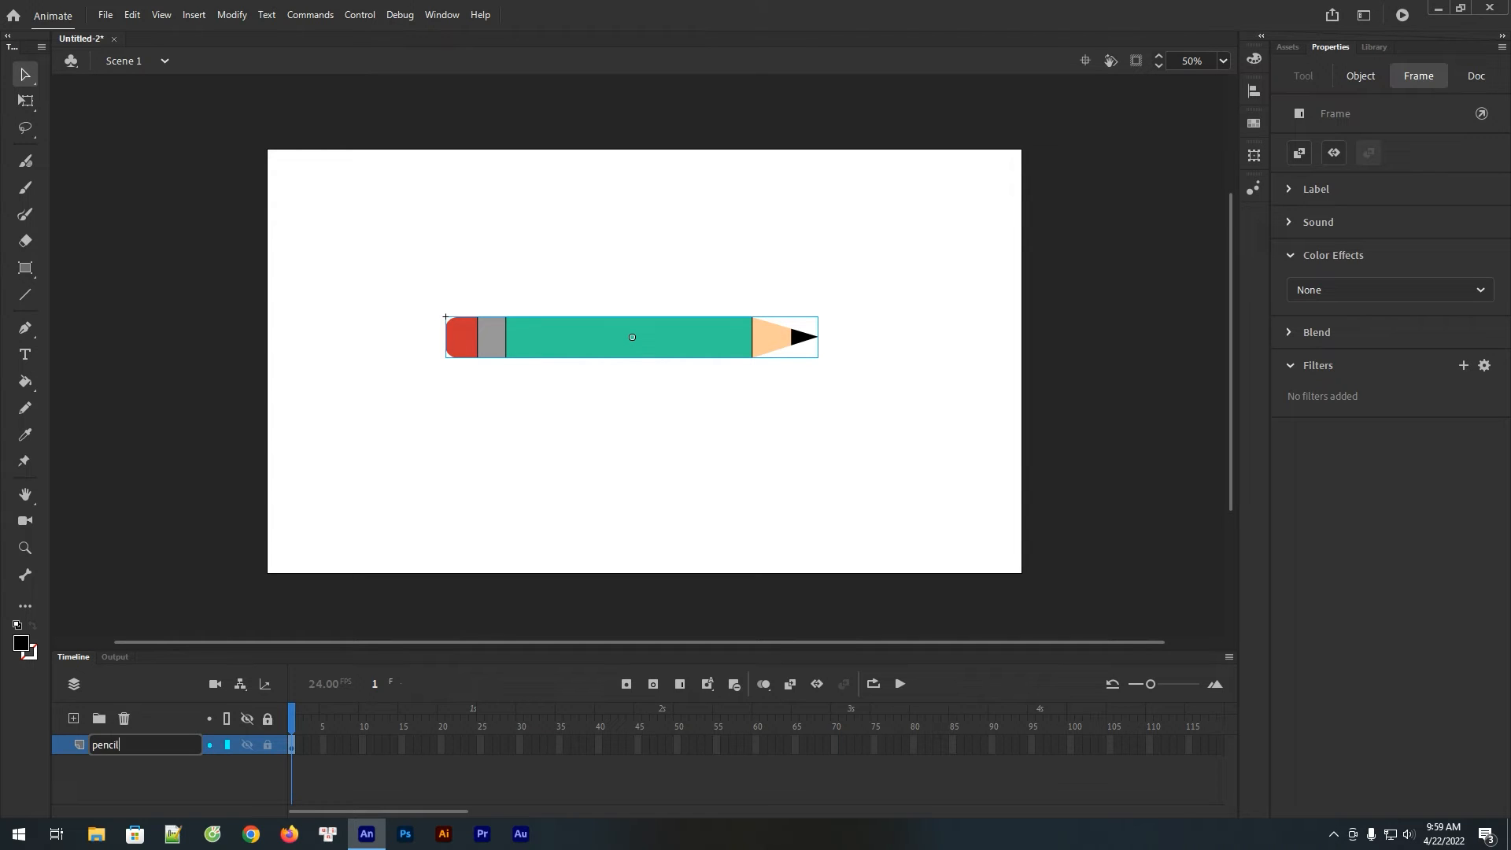
key(Return)
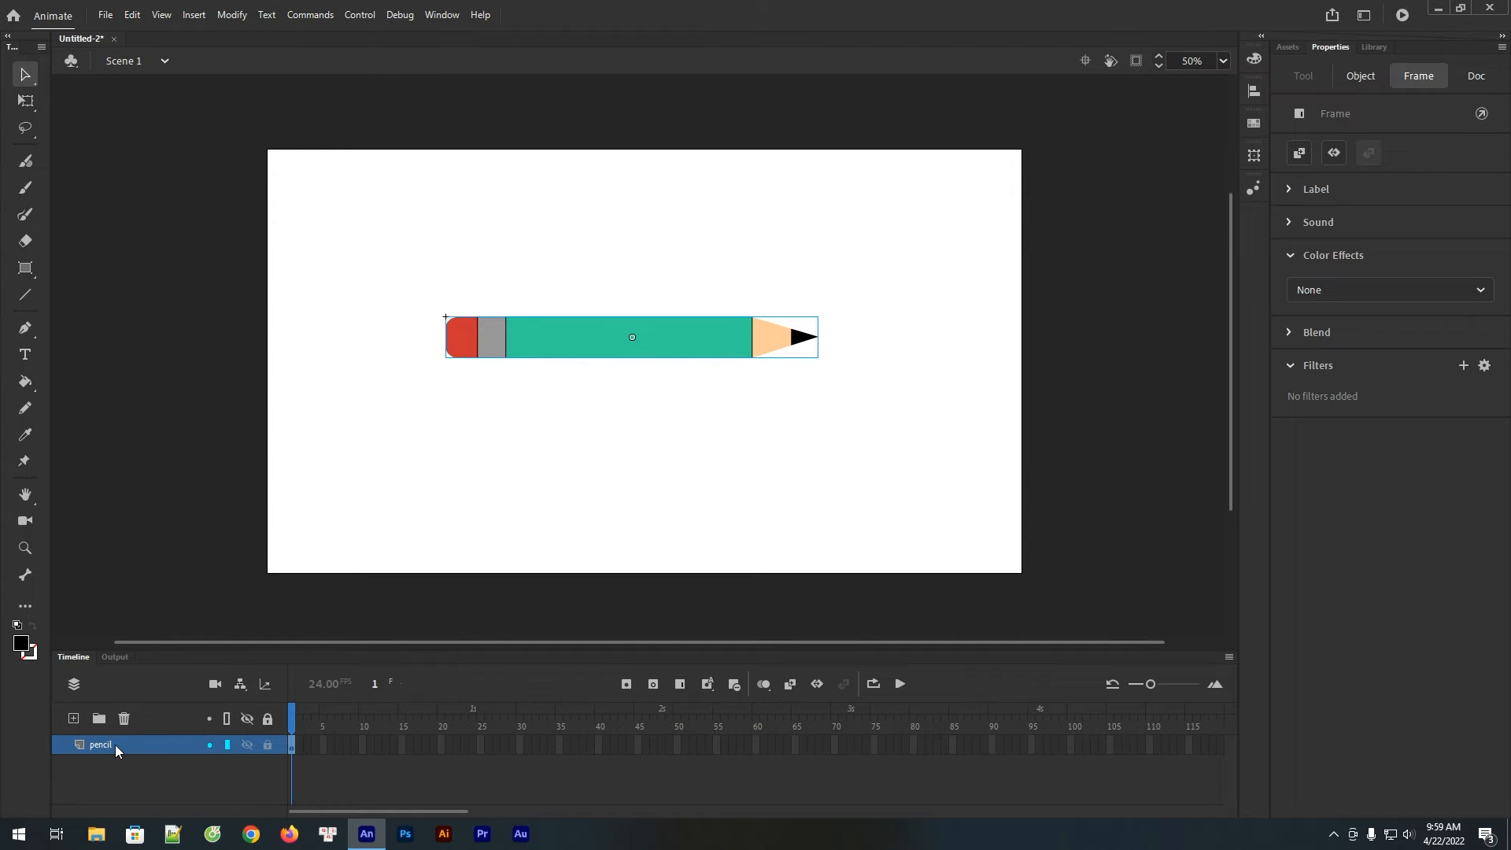
click(74, 720)
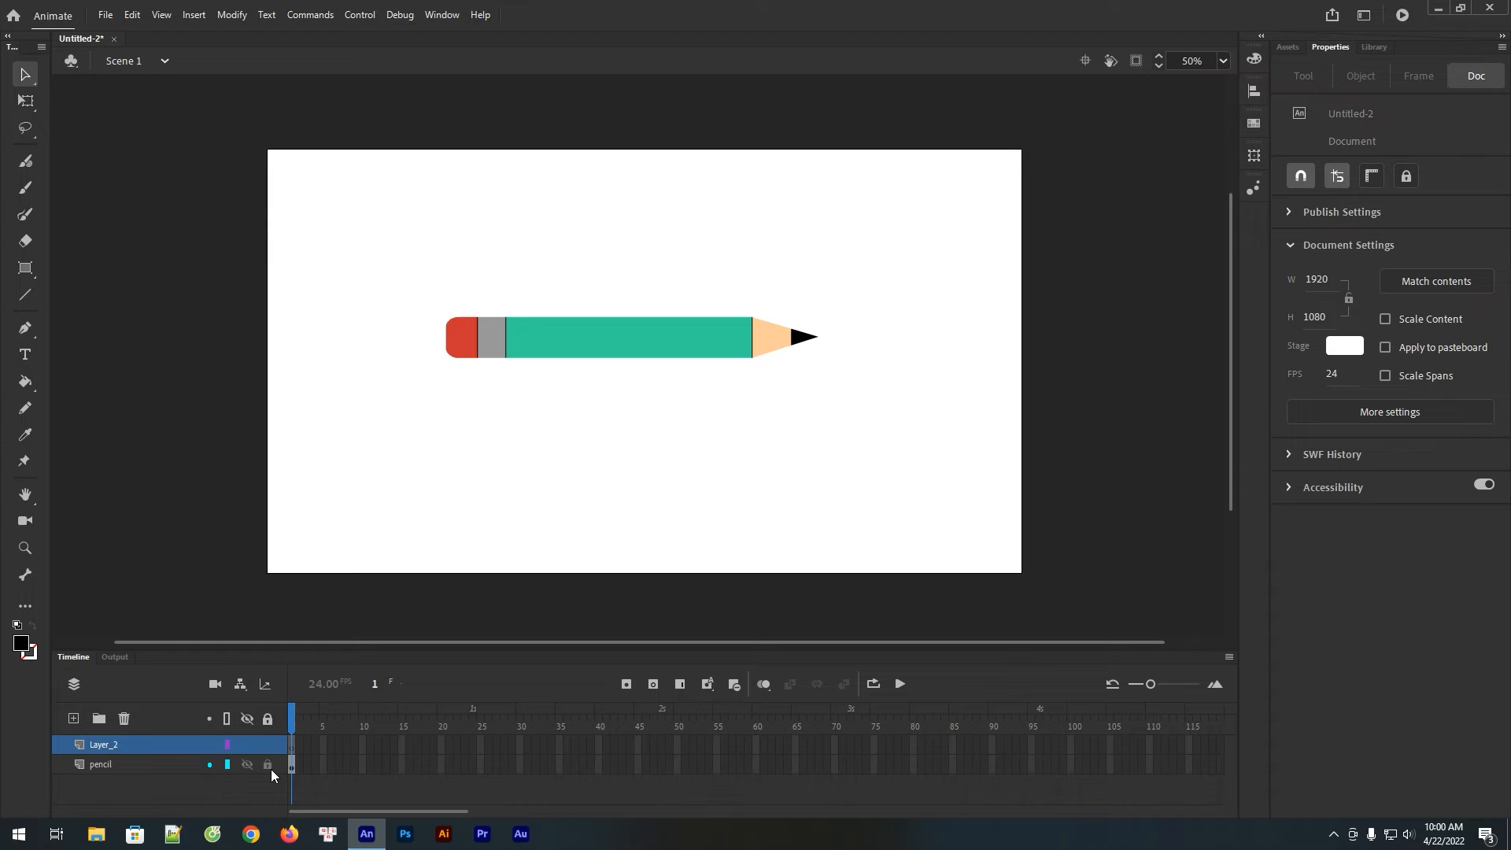
click(280, 744)
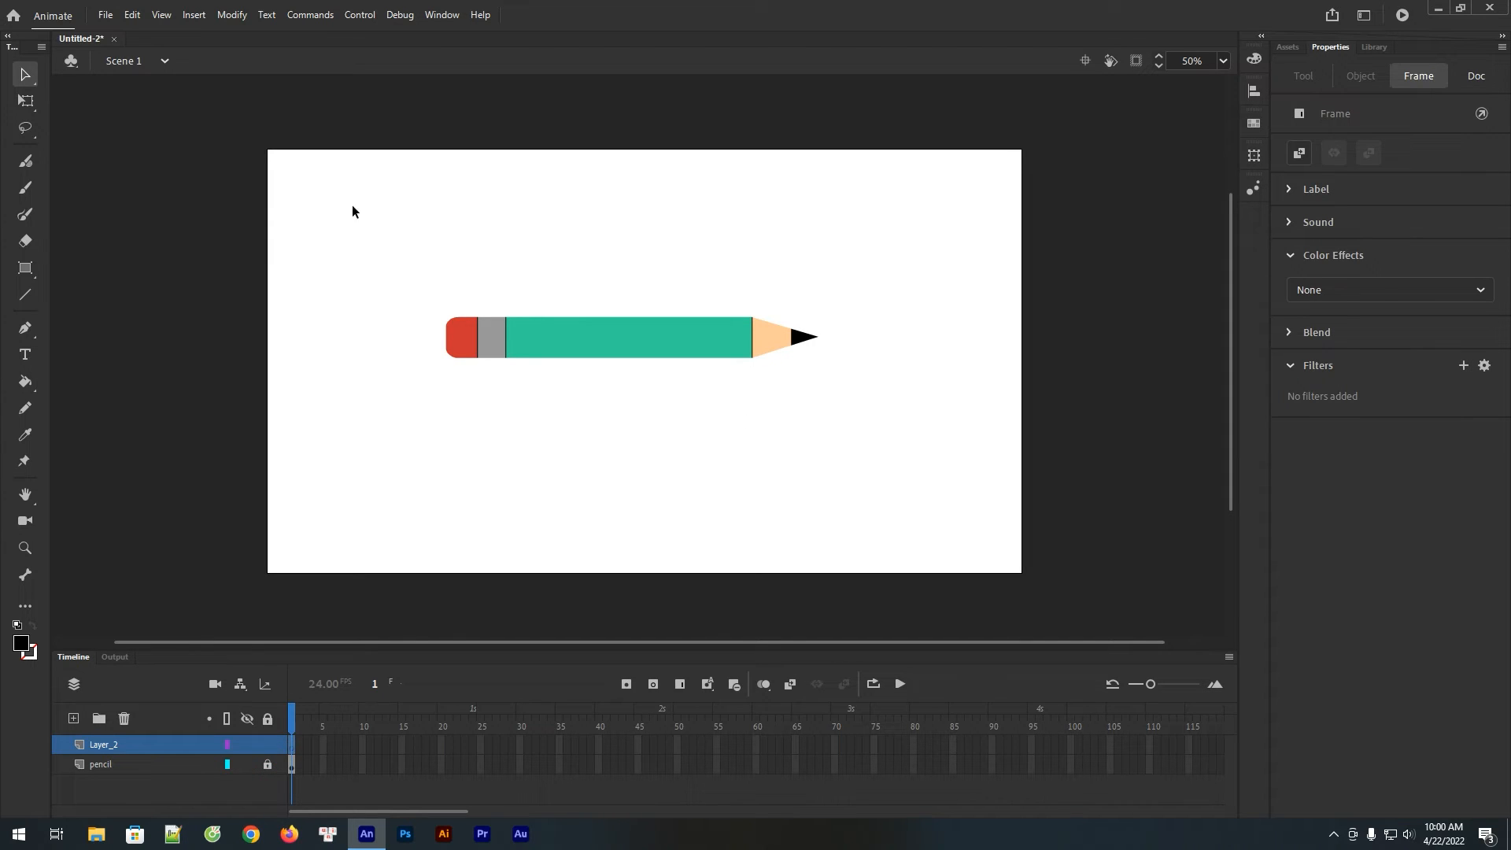
Step: Set up the Oval tool with no fill, a black stroke and a stroke size of 10
click(25, 269)
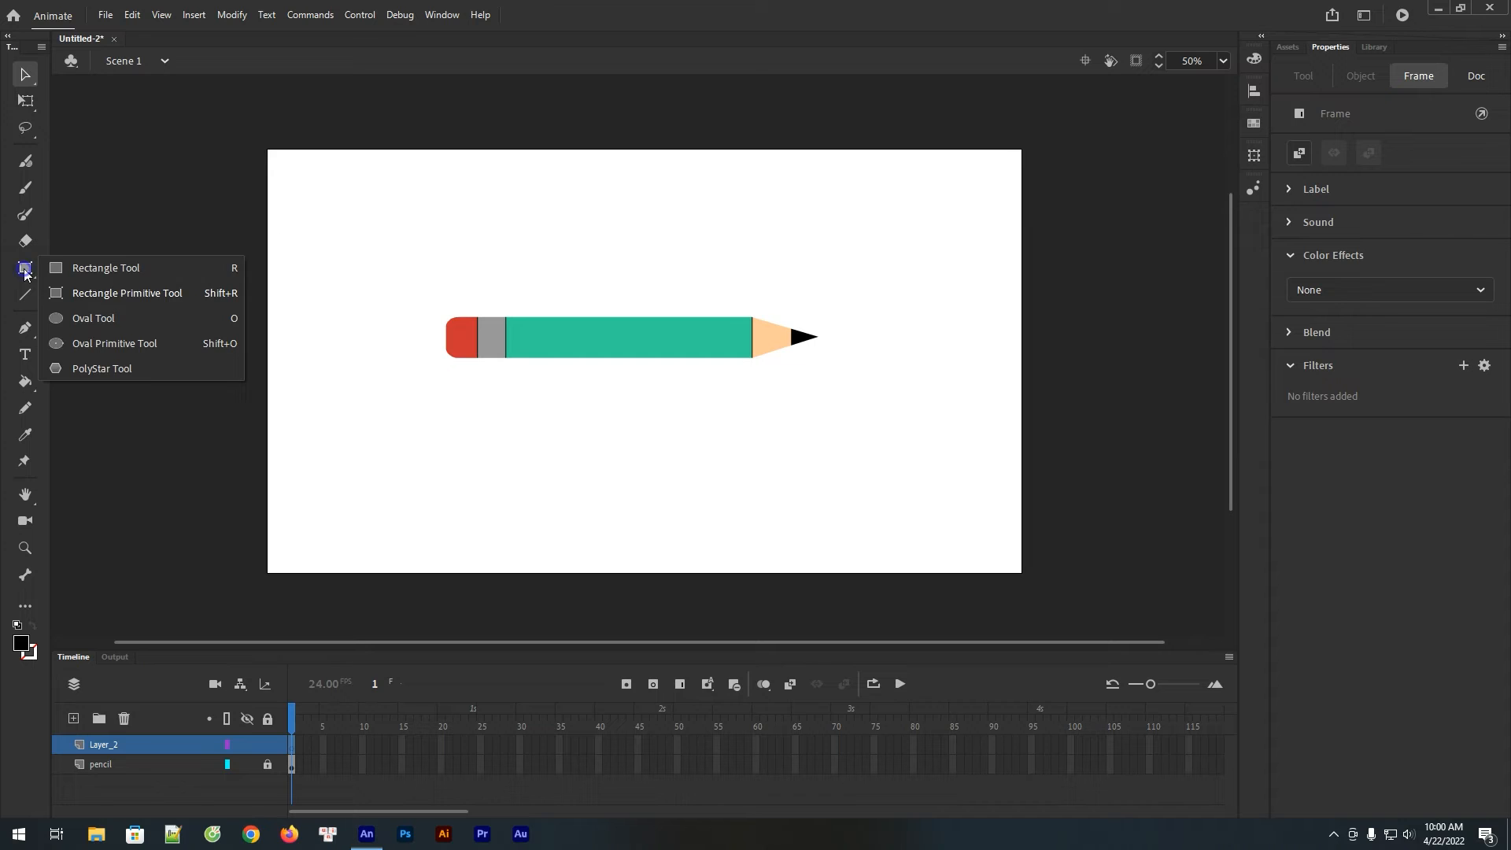
click(102, 318)
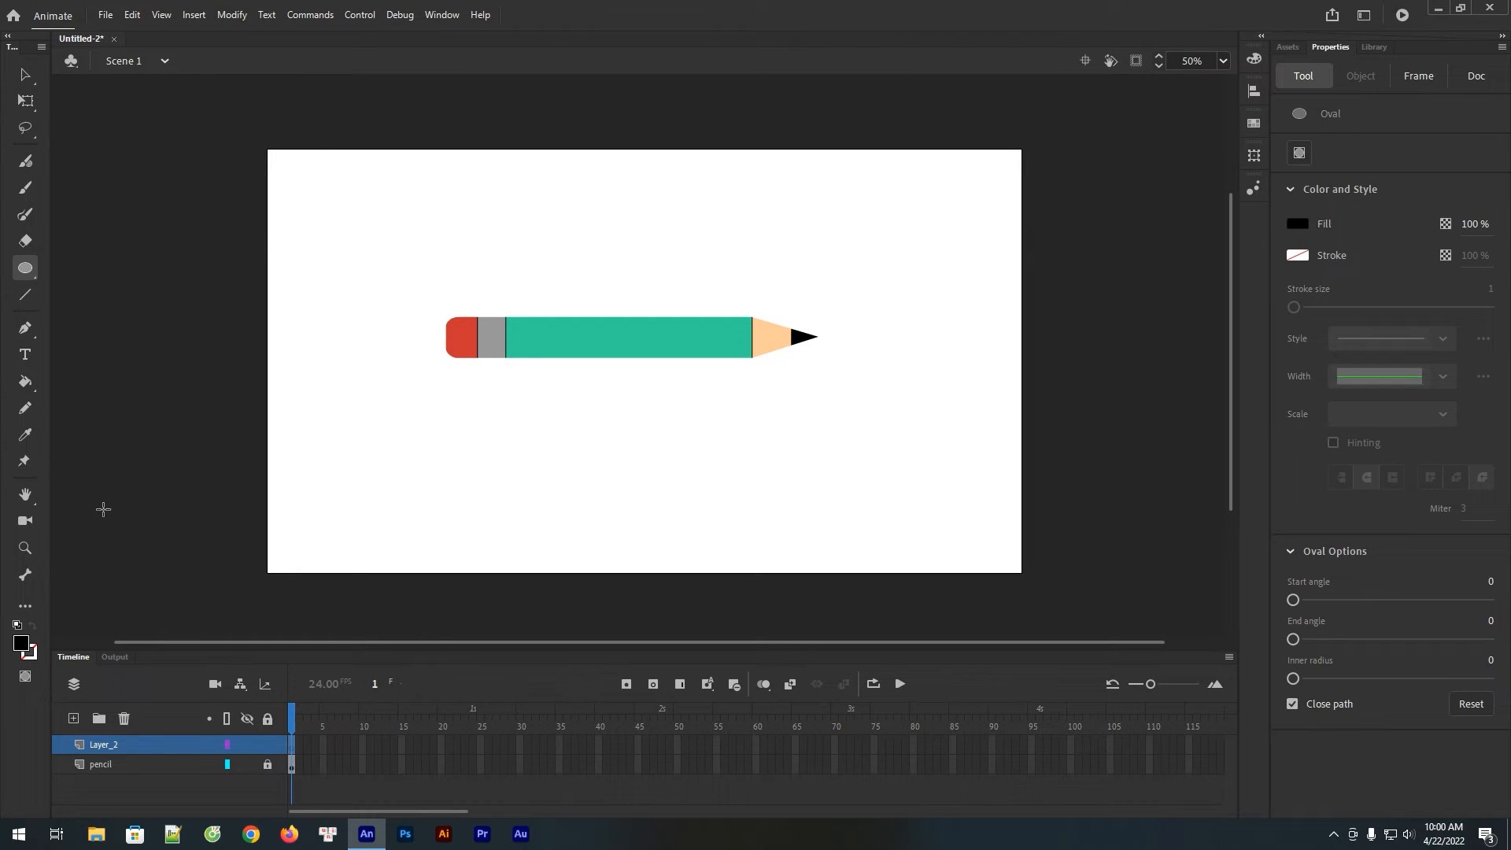
click(31, 624)
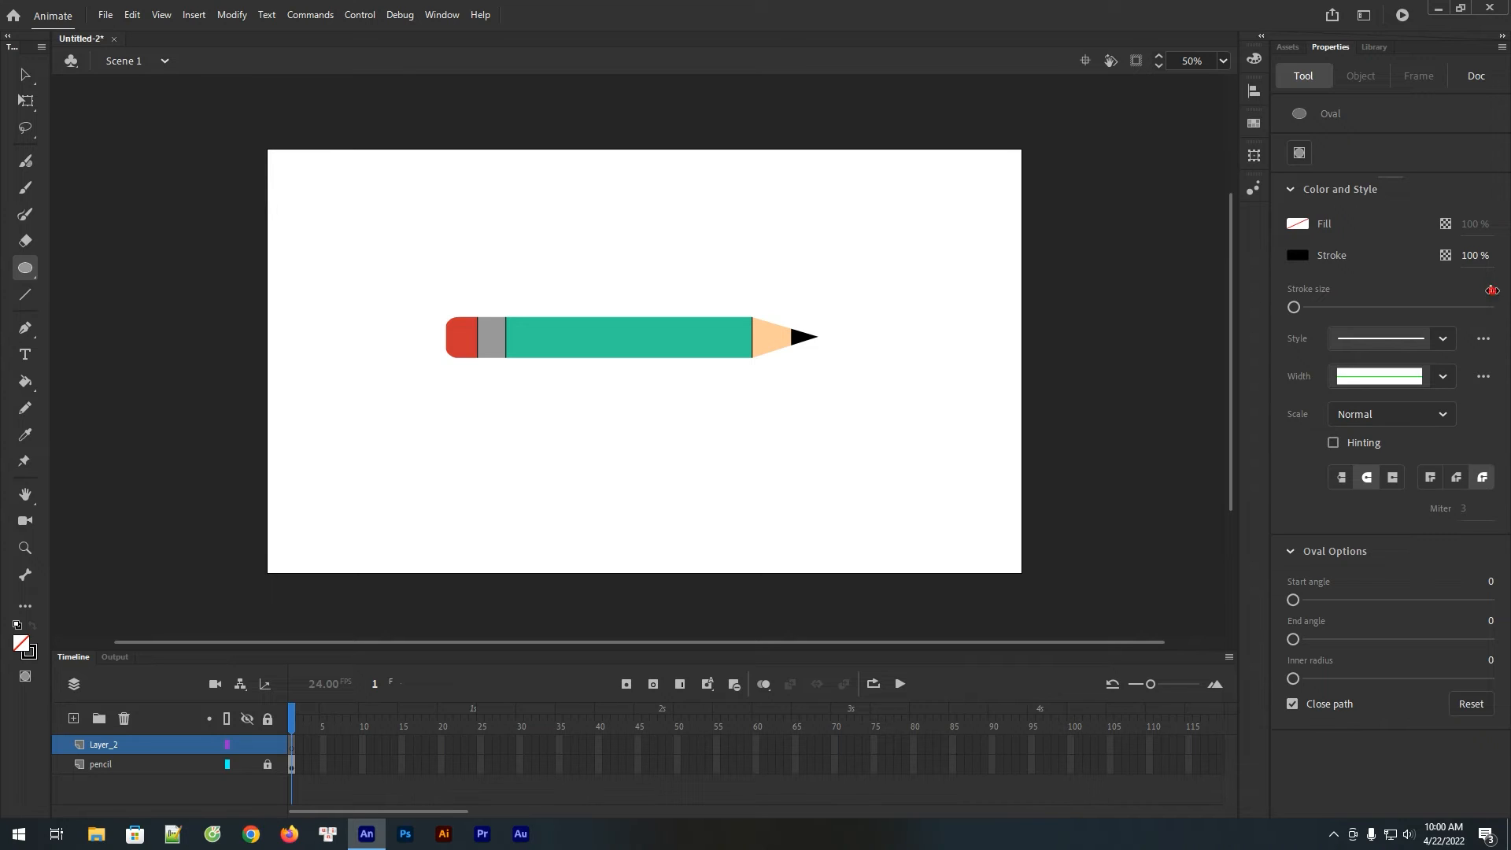
click(1491, 290)
text(10)
key(Return)
Step: Set the pencil instance's width to 800 and move it closer to the centre of the stage
key(v)
click(622, 334)
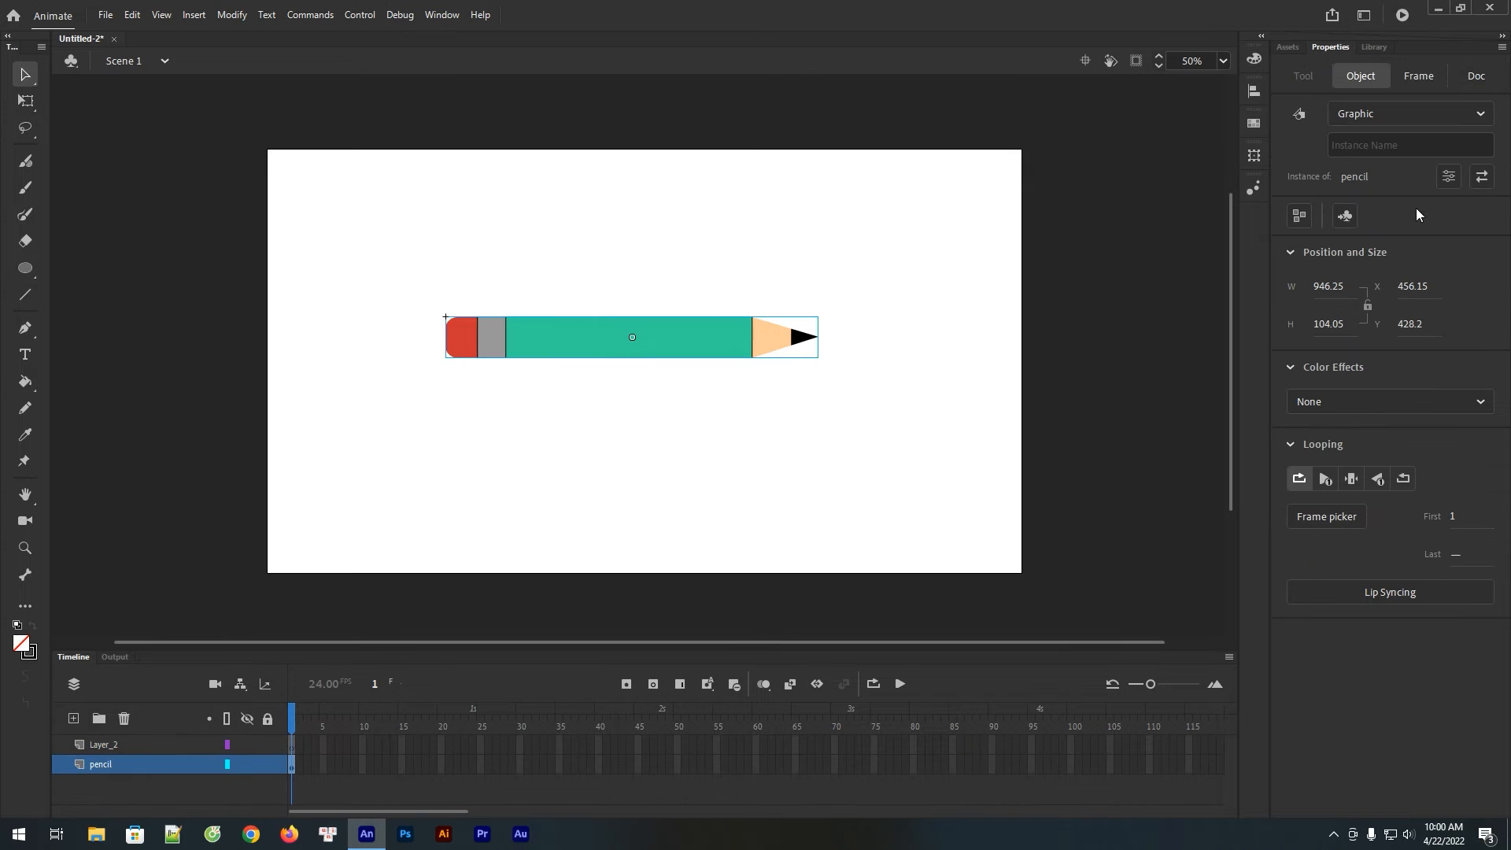
click(1330, 287)
text(800)
key(Return)
click(606, 237)
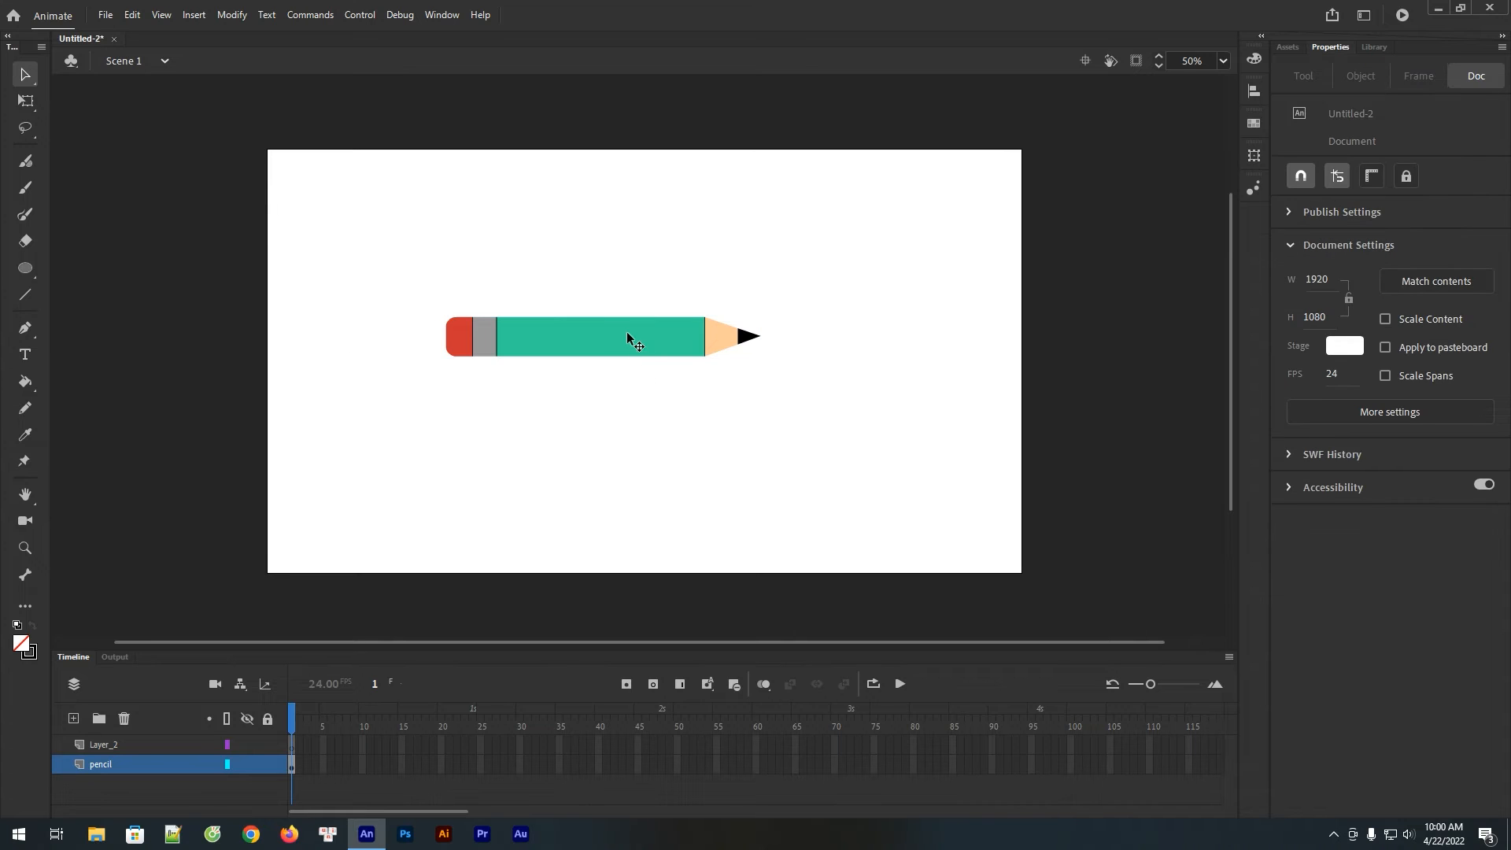
drag(627, 337, 666, 374)
click(627, 250)
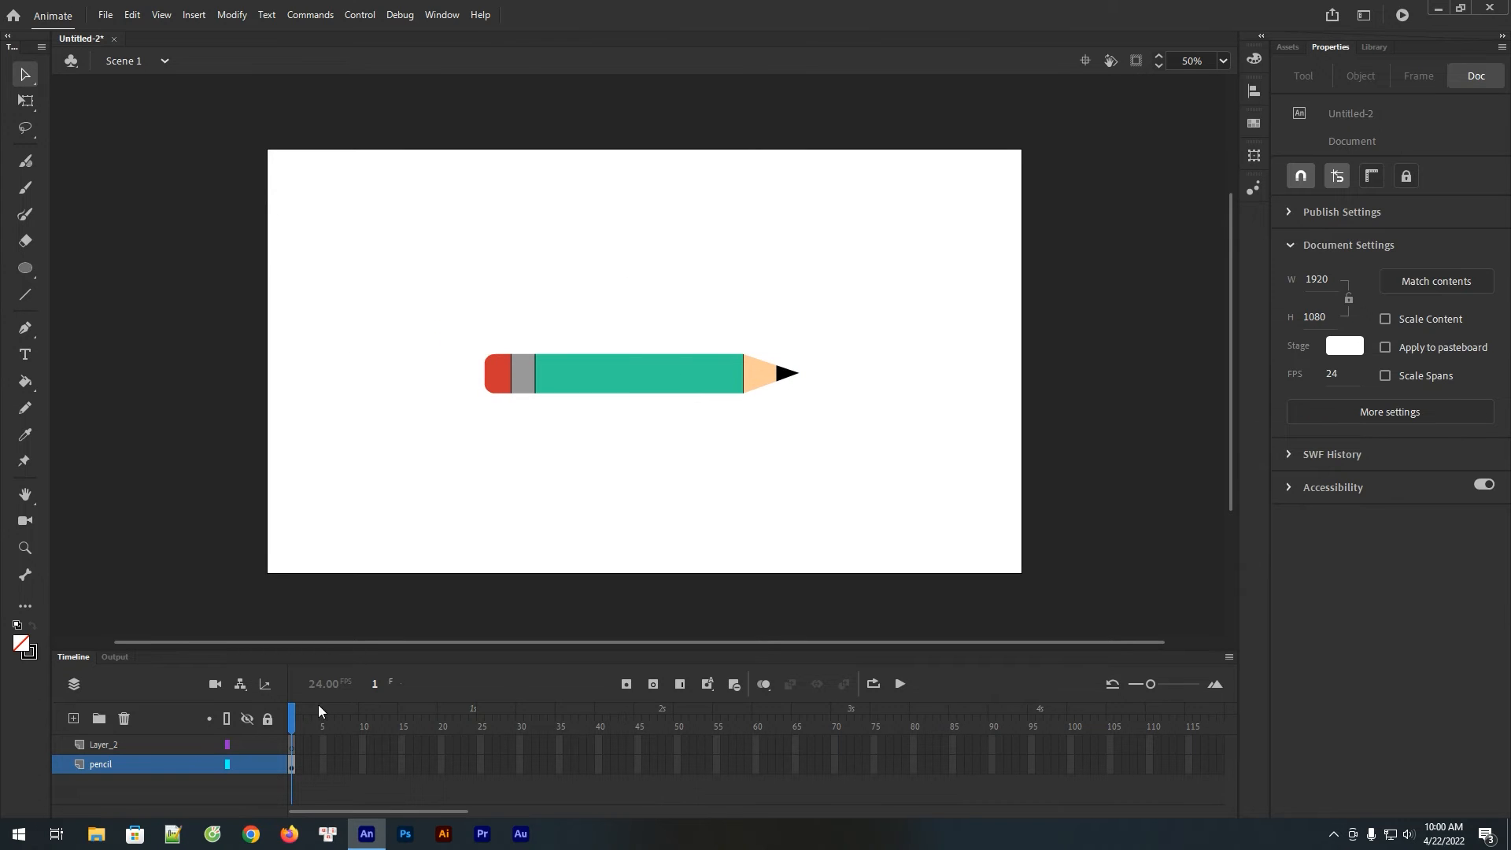
Step: Draw an unfilled circle about 760 px in diameter on Layer_2, centred on the pencil's body
click(287, 746)
click(26, 269)
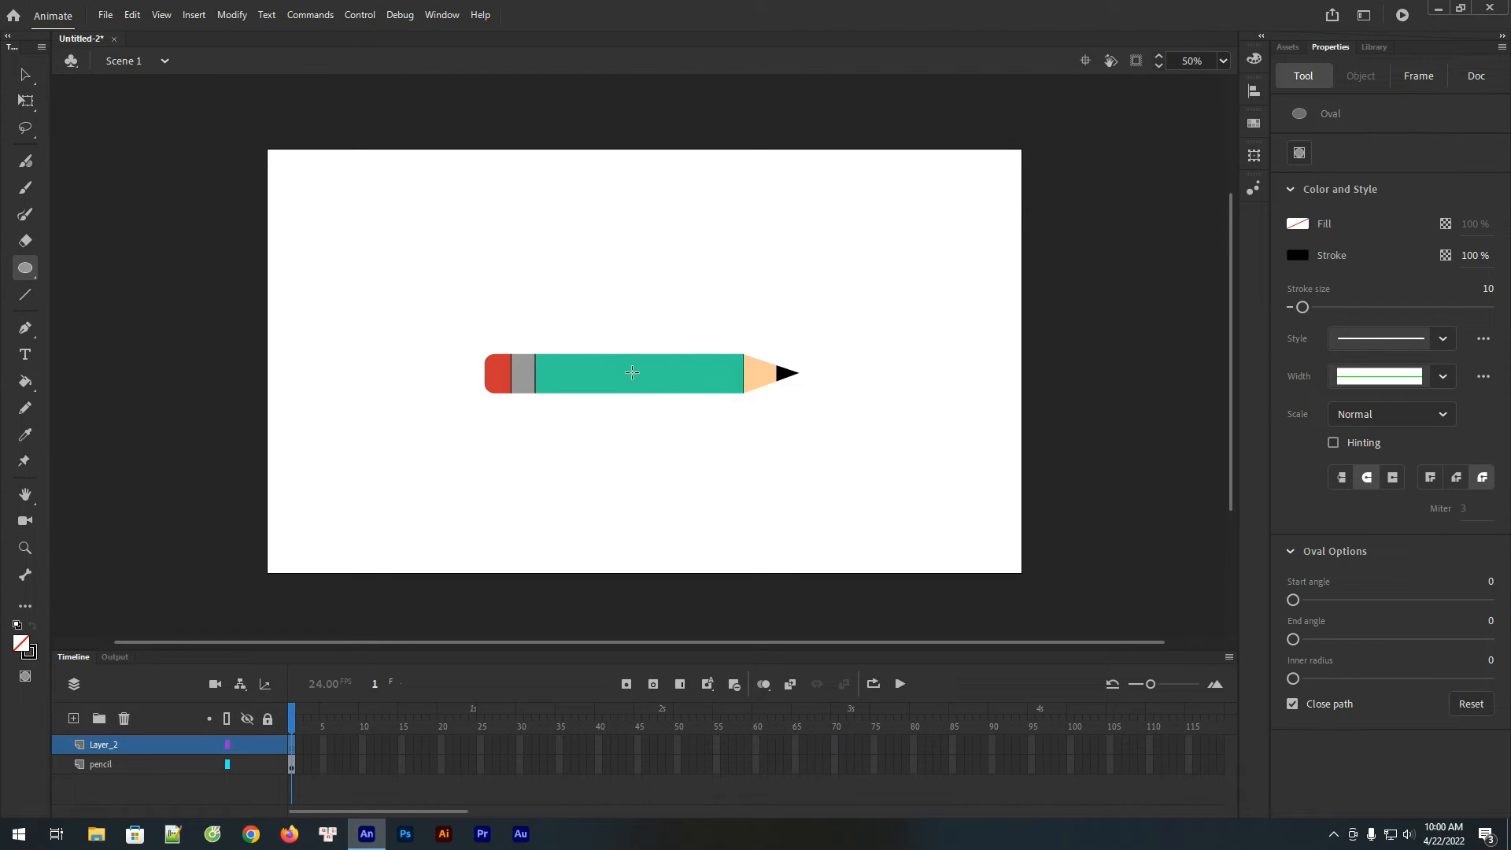
drag(632, 373, 718, 520)
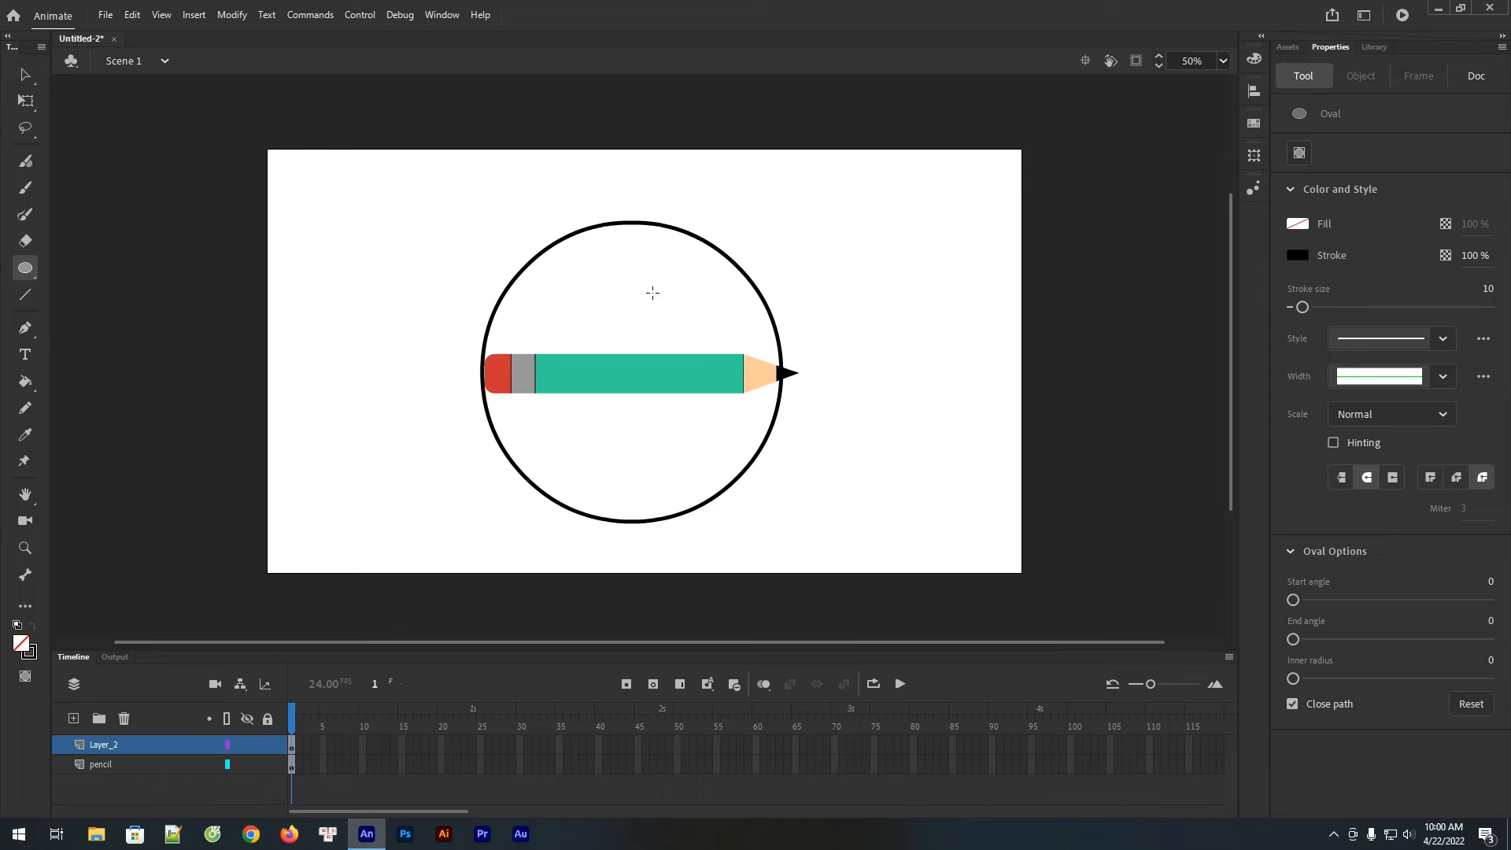
Step: Align the circle and the pencil to each other by their horizontal and vertical centres
key(v)
click(797, 226)
mouse_move(853, 170)
mouse_down()
mouse_move(461, 573)
mouse_move(433, 577)
mouse_up()
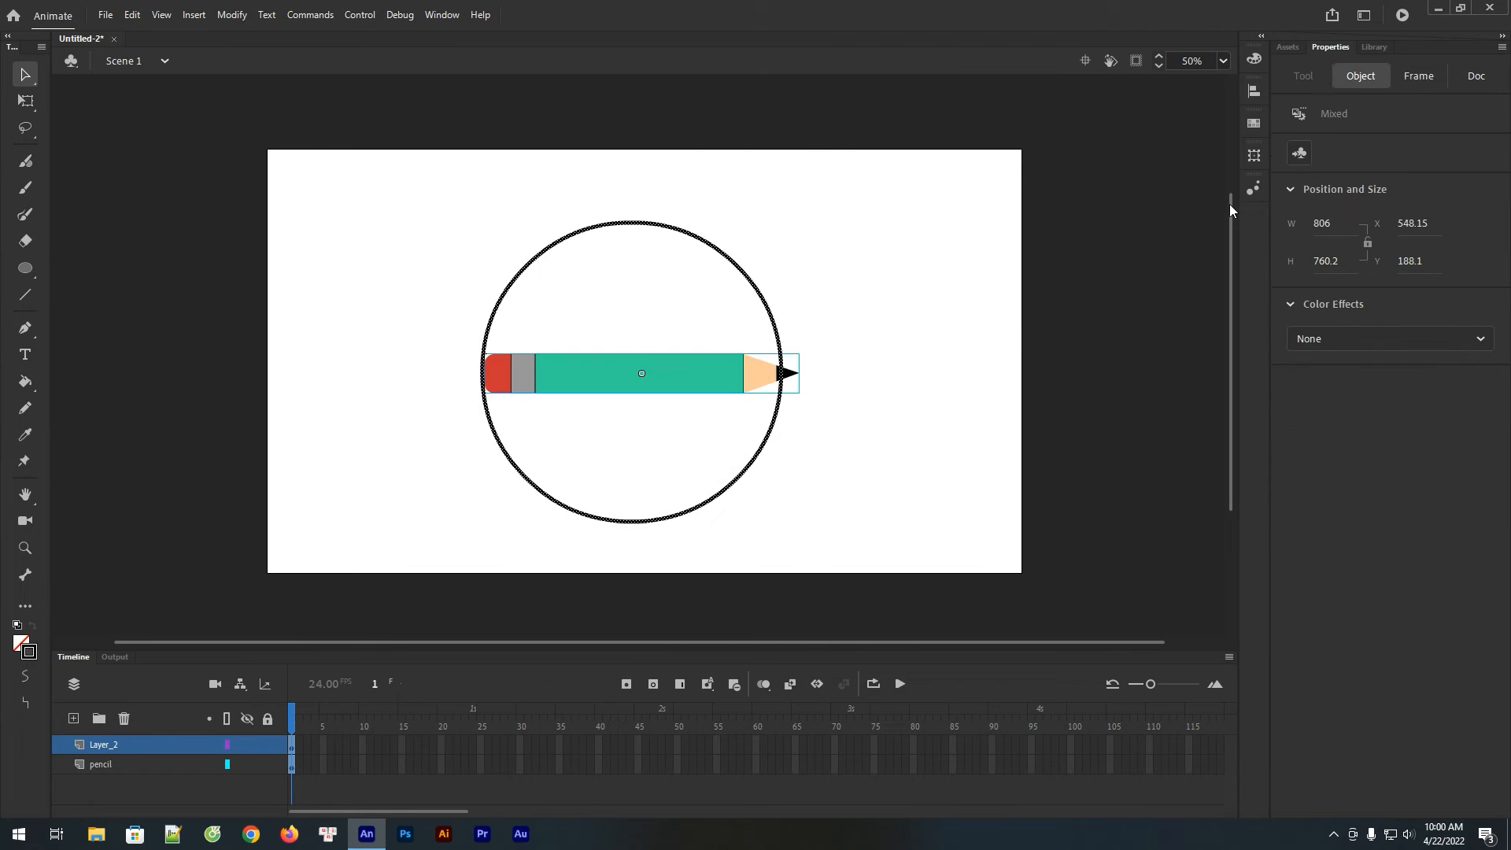
click(1254, 92)
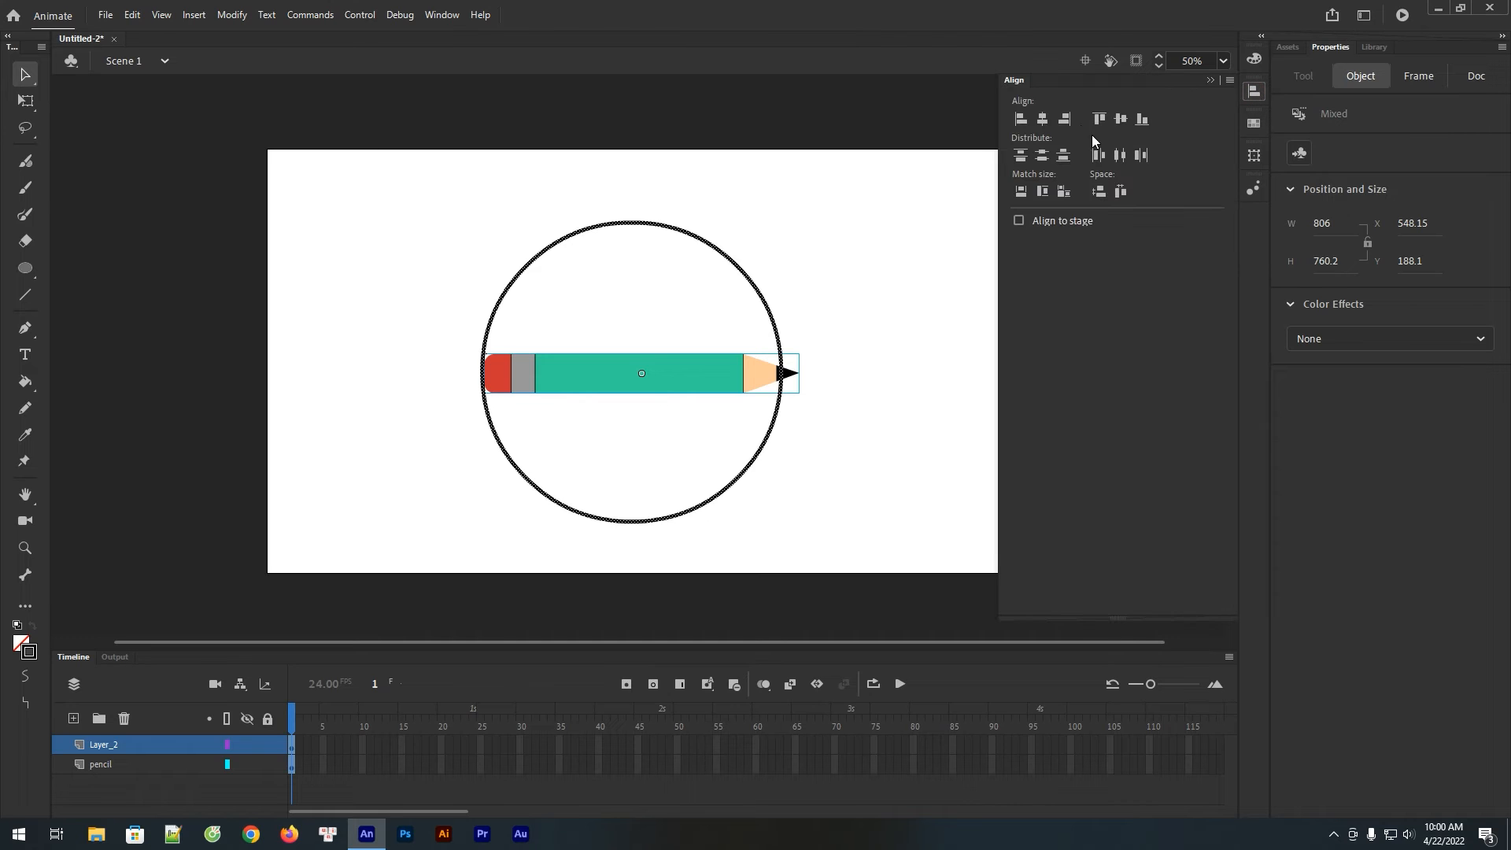
click(1043, 120)
click(1122, 121)
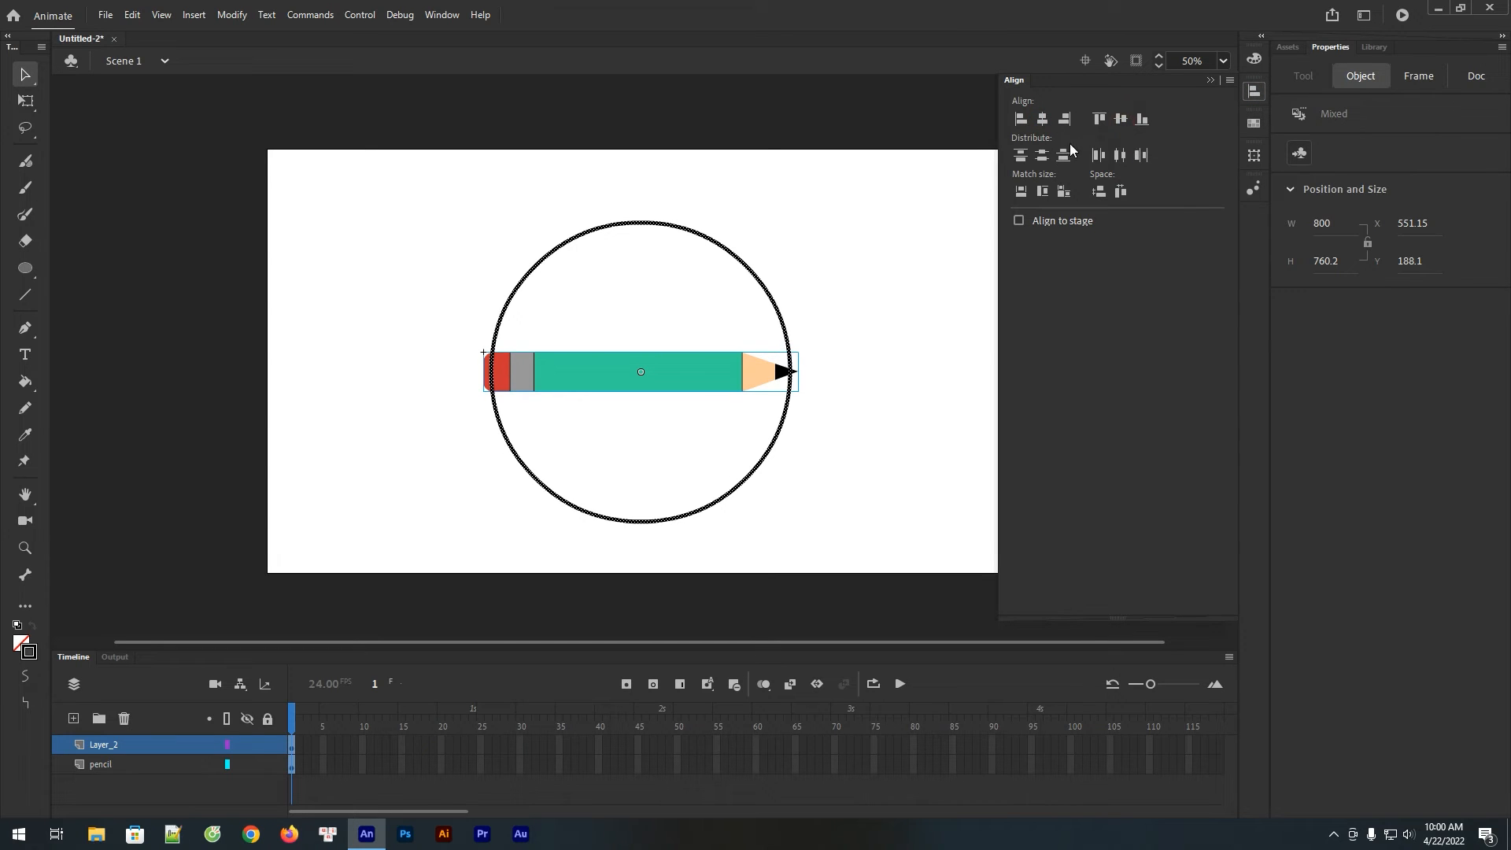
Step: Extend both layers to frame 100 and create a classic tween on the pencil layer with one clockwise rotation
click(1071, 763)
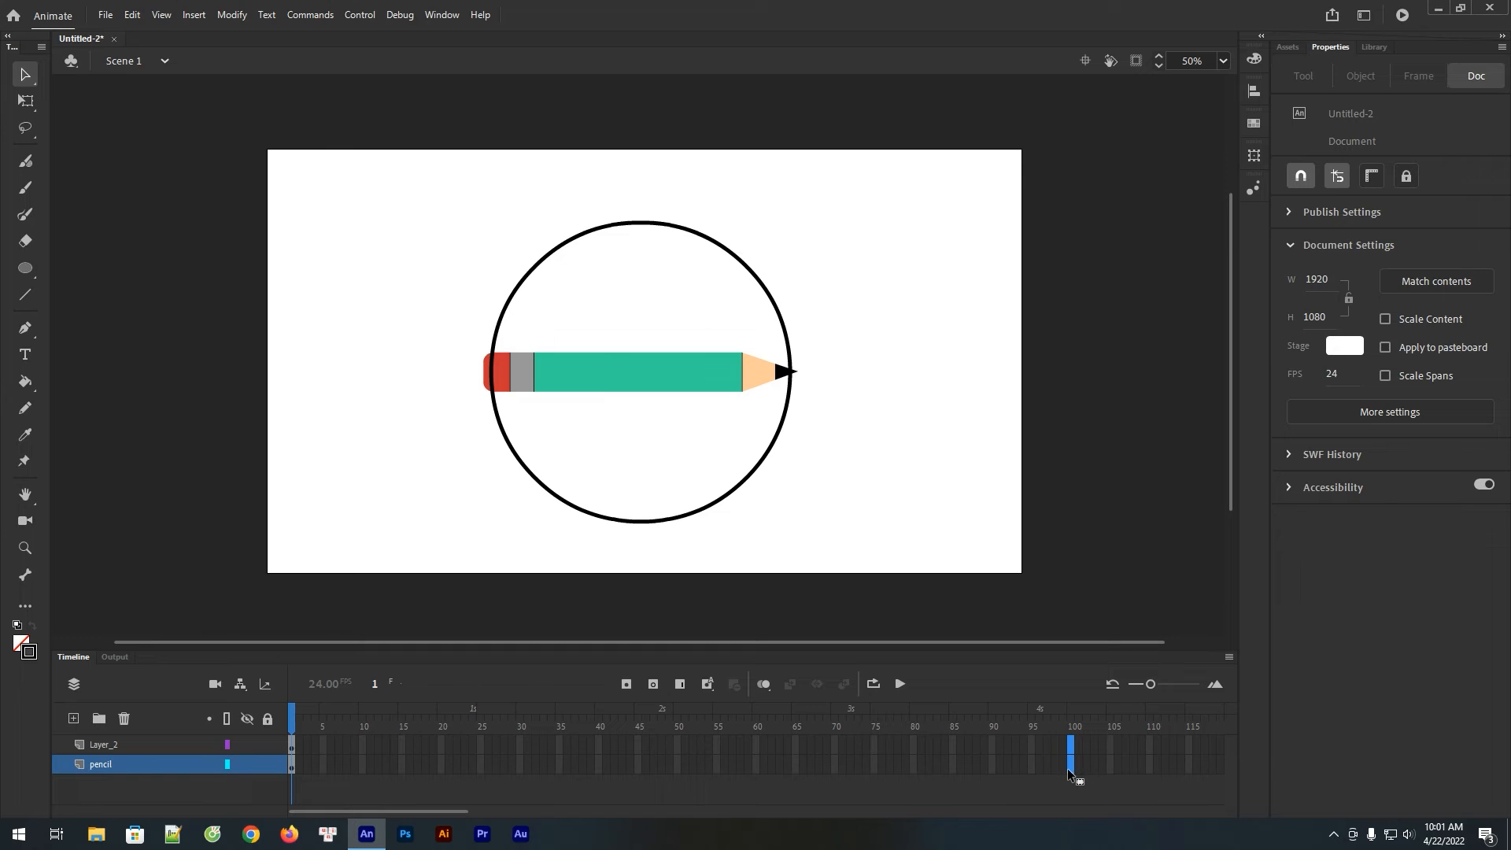
key(F5)
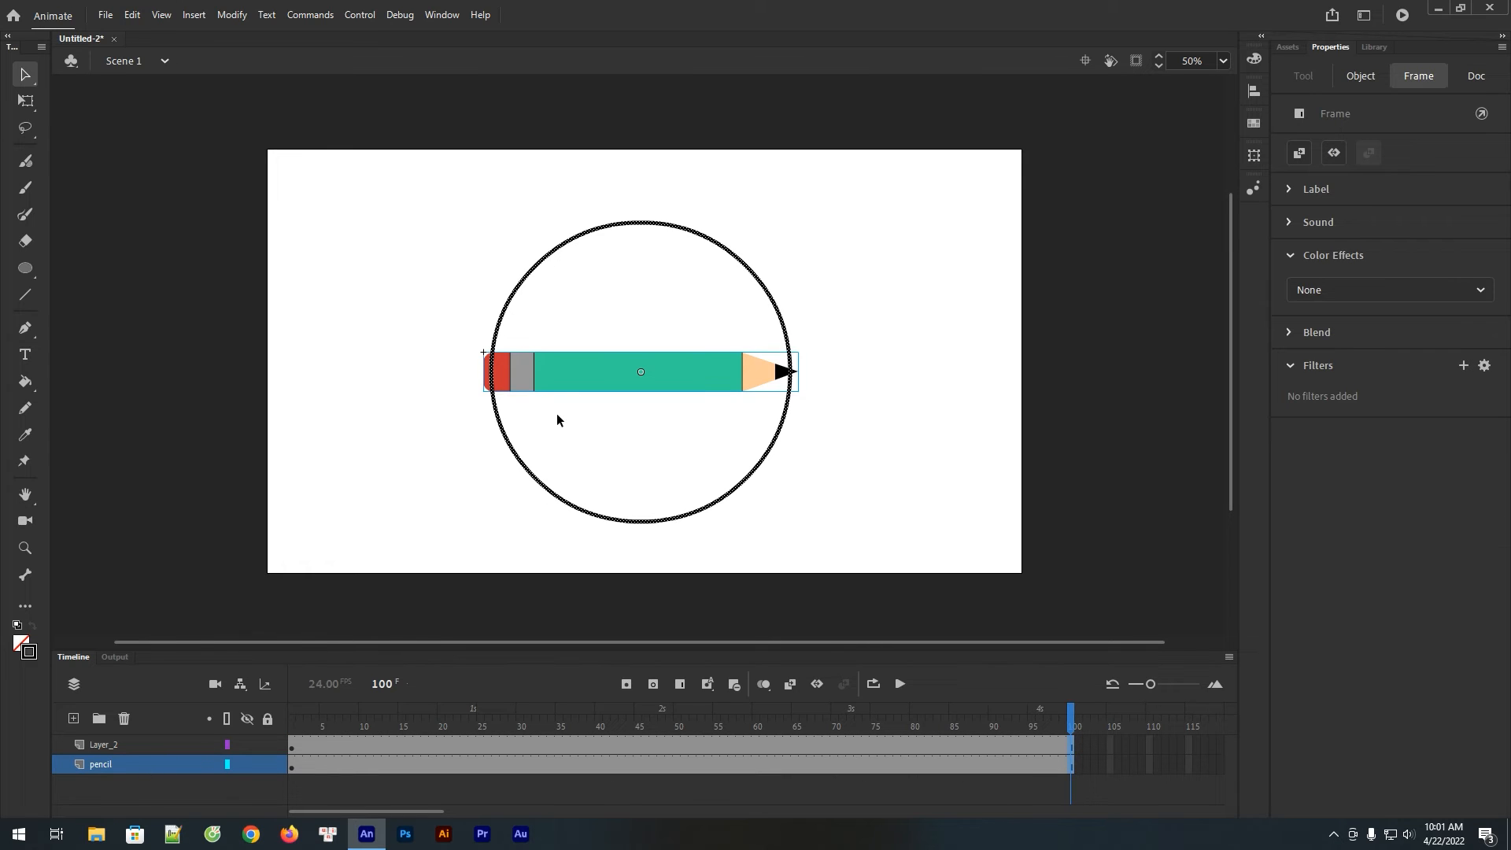
click(292, 767)
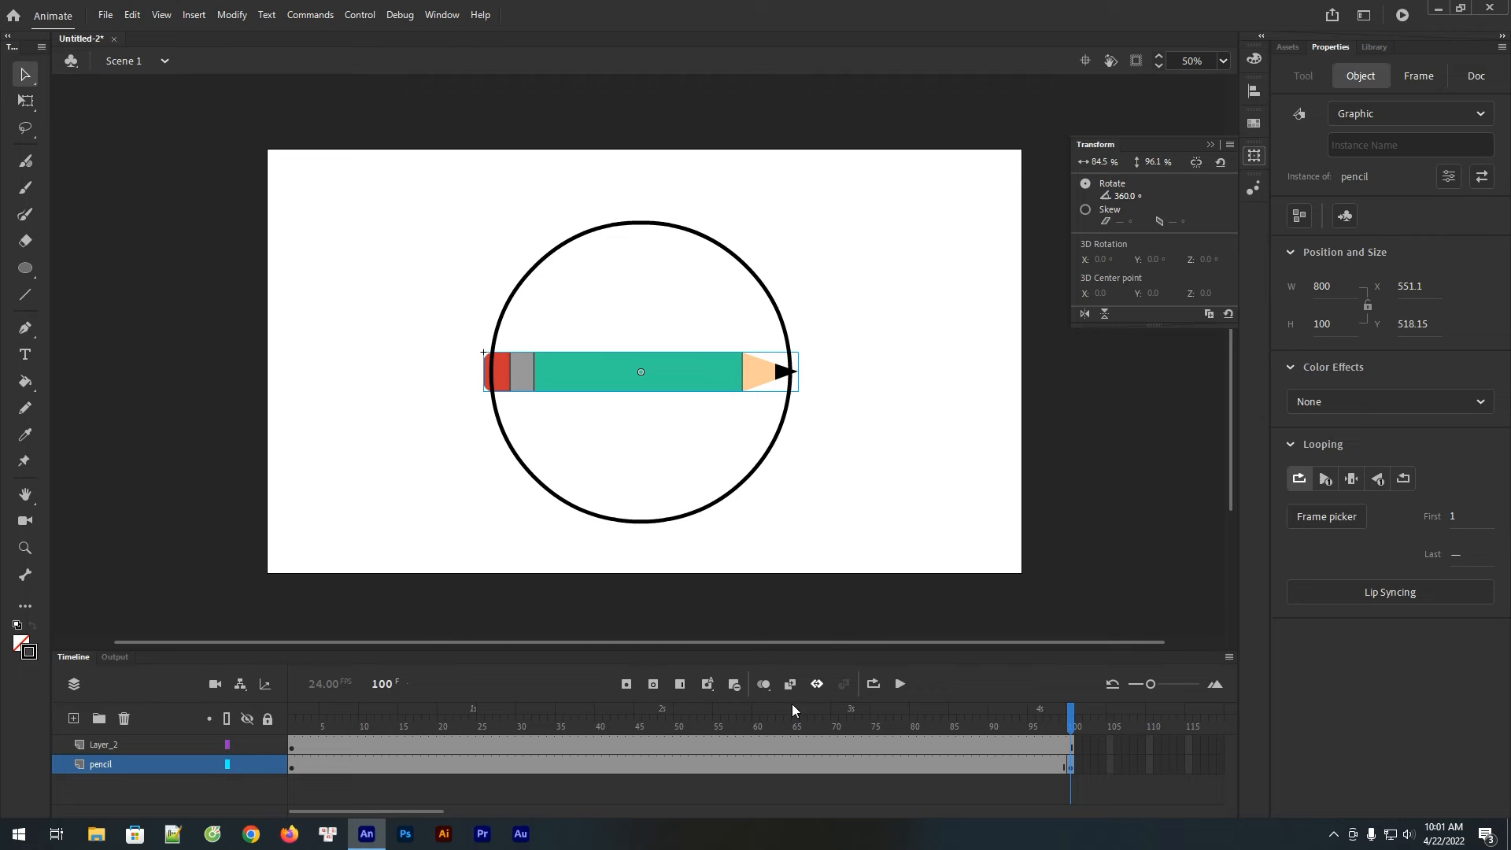
click(669, 768)
right_click(669, 767)
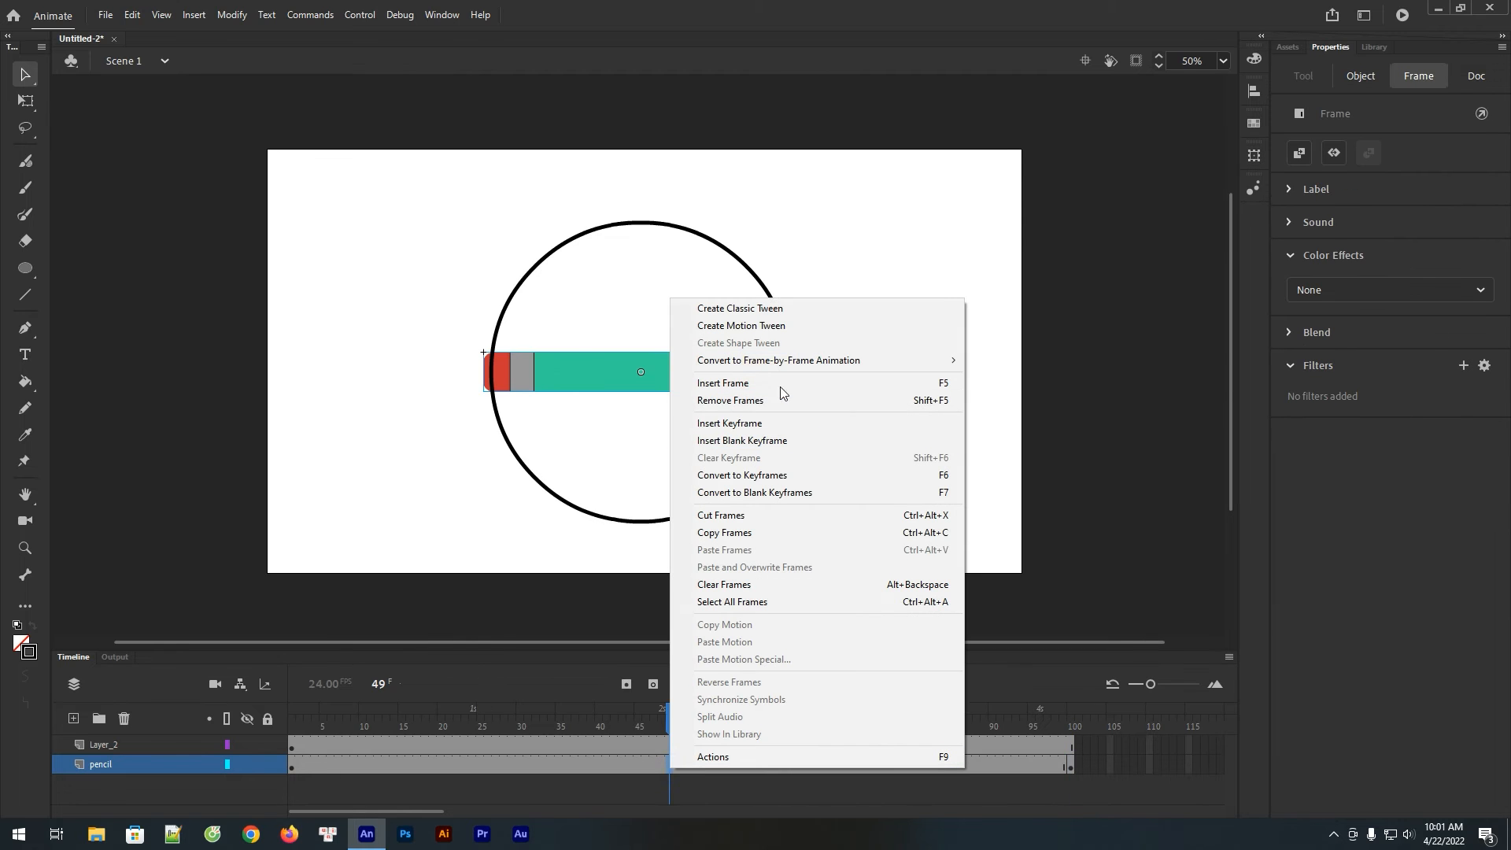
click(787, 308)
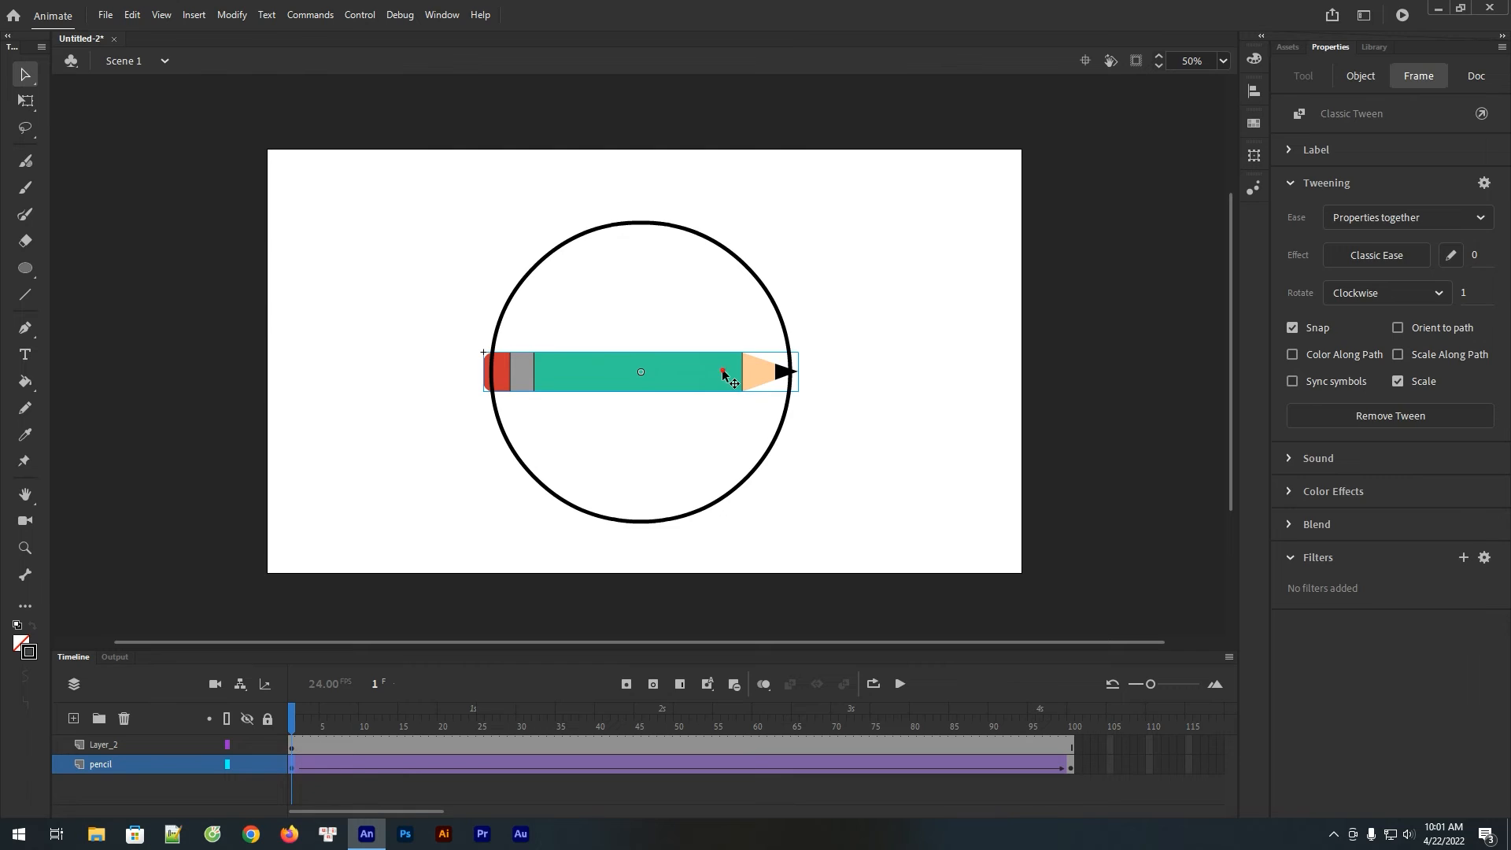
Step: Trim the pencil symbol's lead tip flush with the circle's outer edge, and preview the pencil's rotation in Scene 1
double_click(783, 373)
key(z)
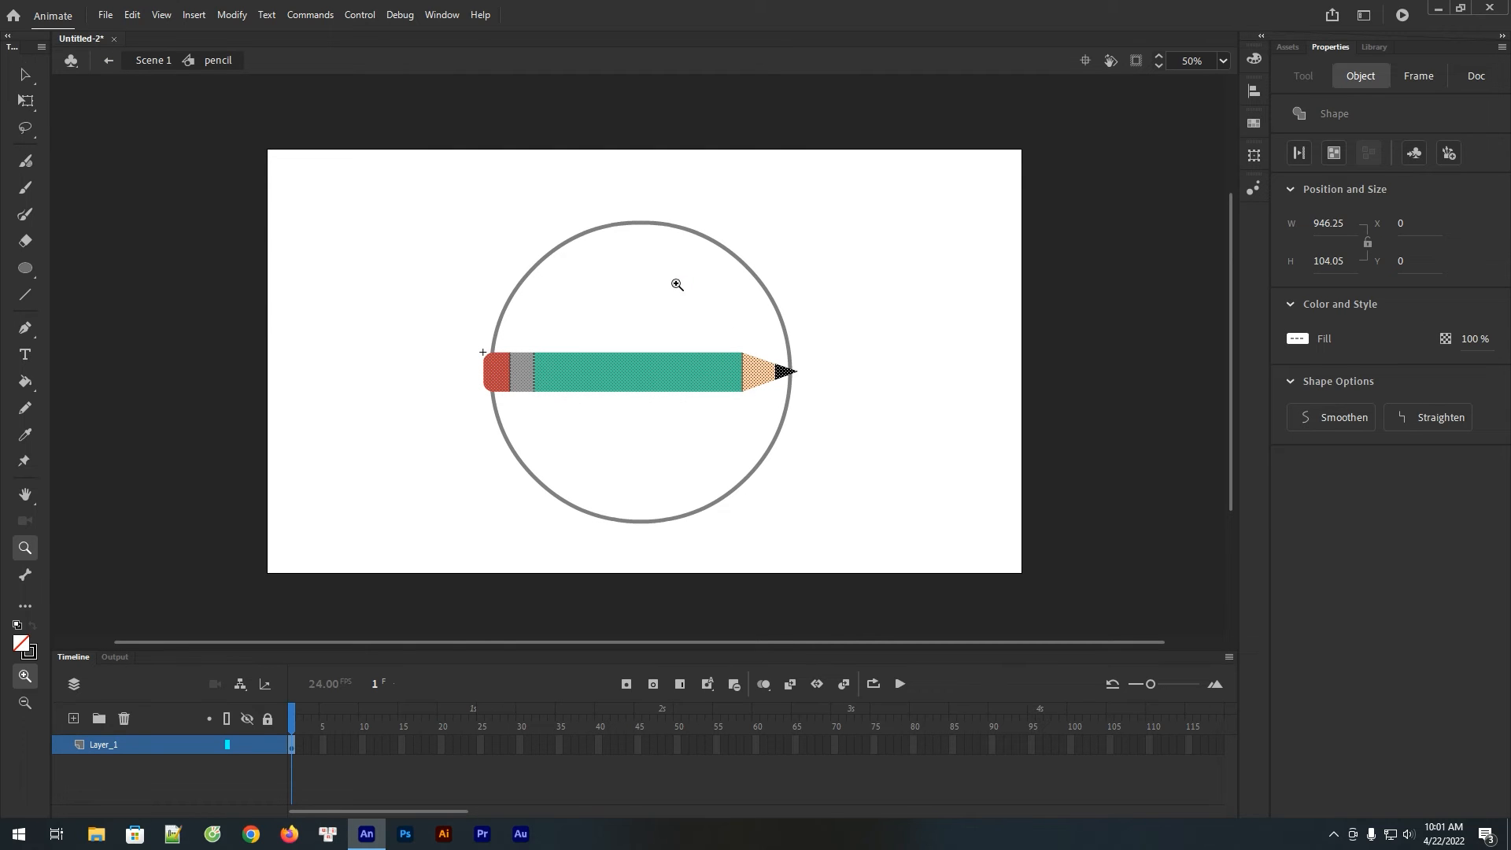
drag(676, 281, 854, 441)
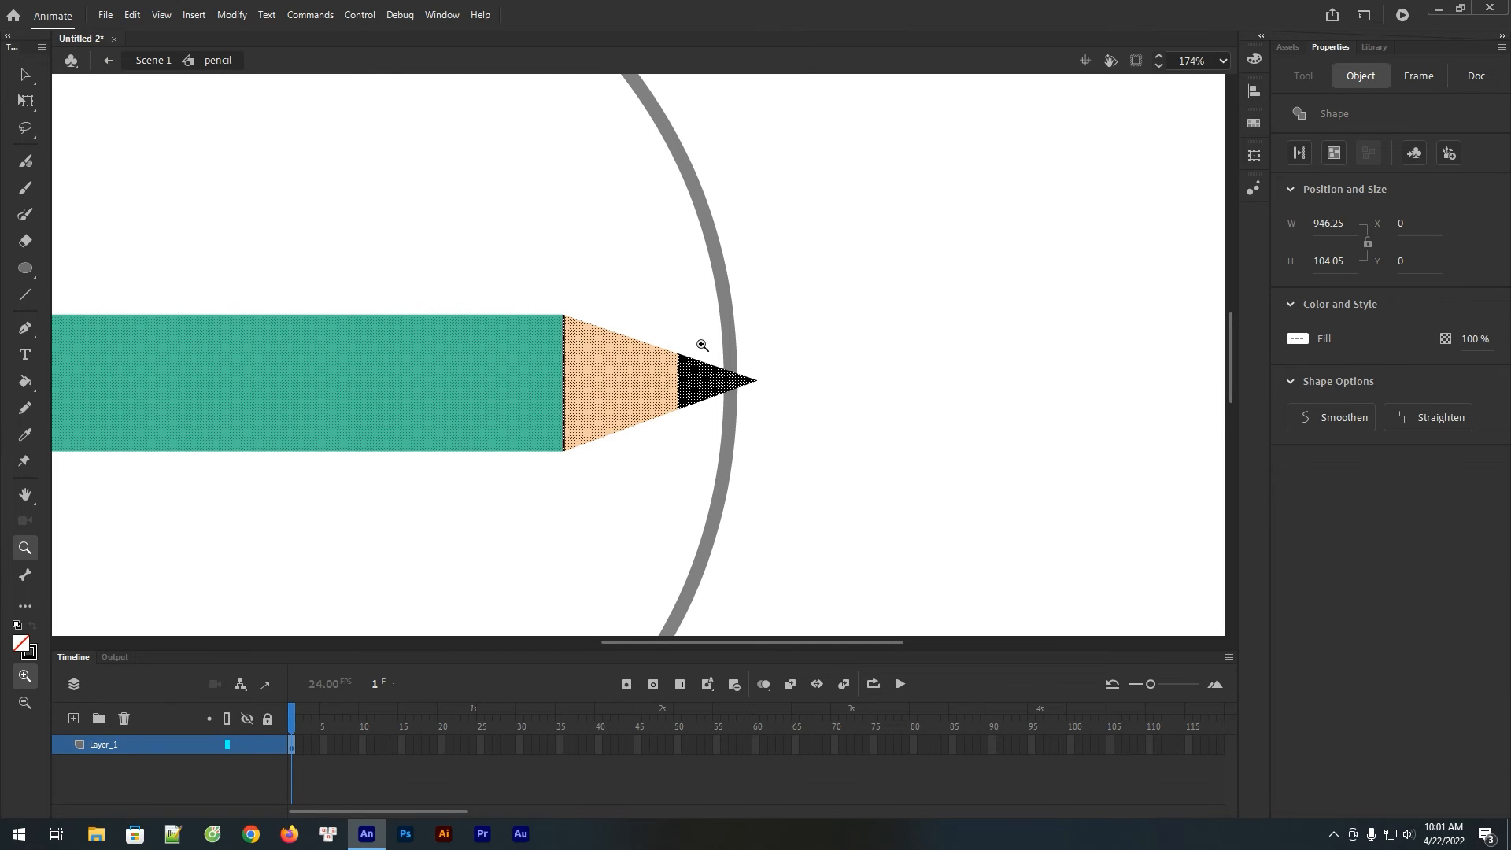
key(v)
drag(769, 324, 737, 402)
key(Delete)
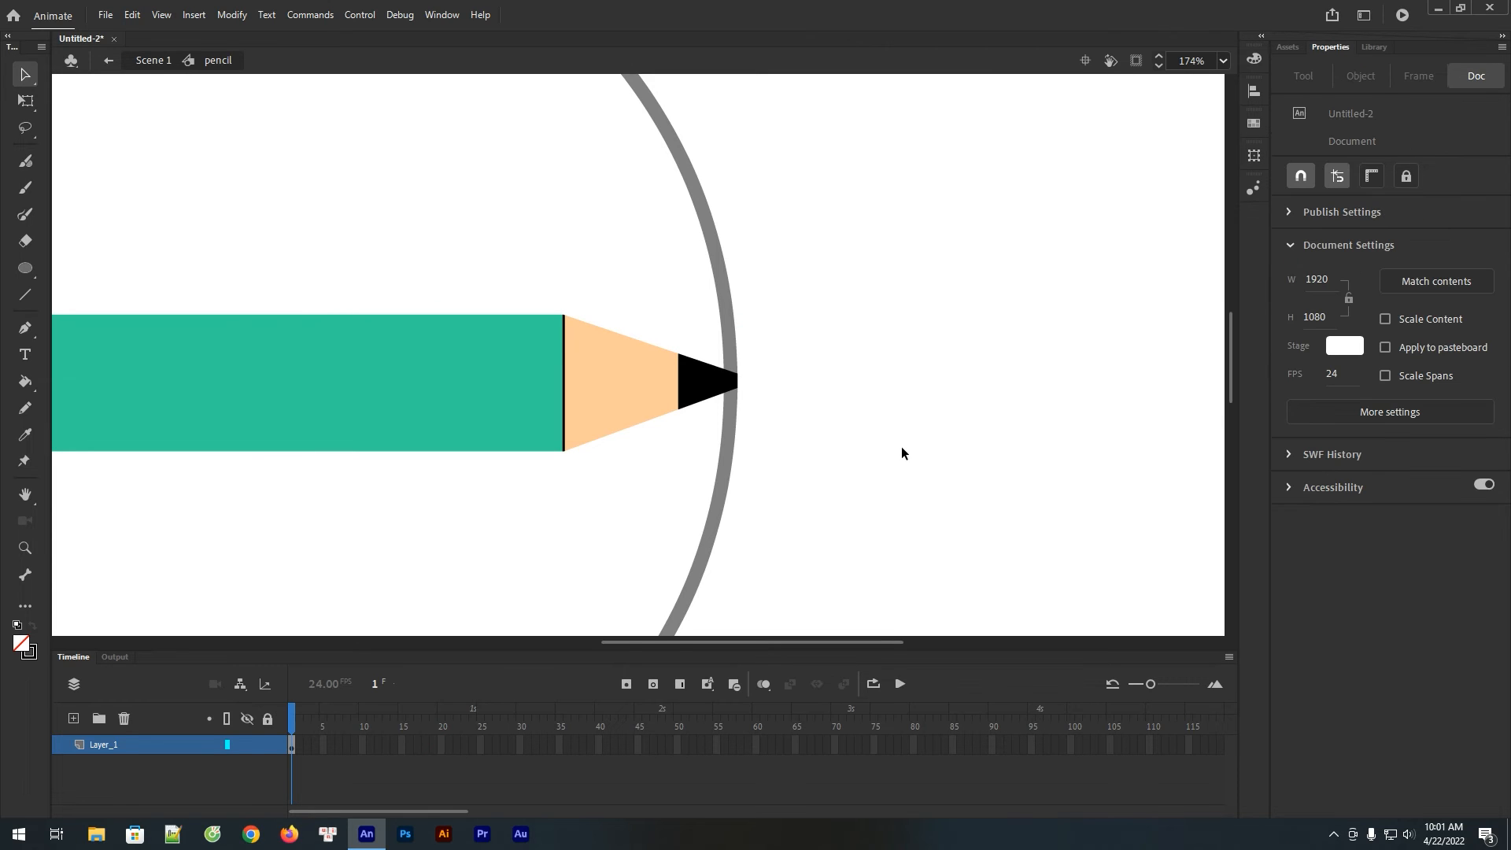
click(153, 60)
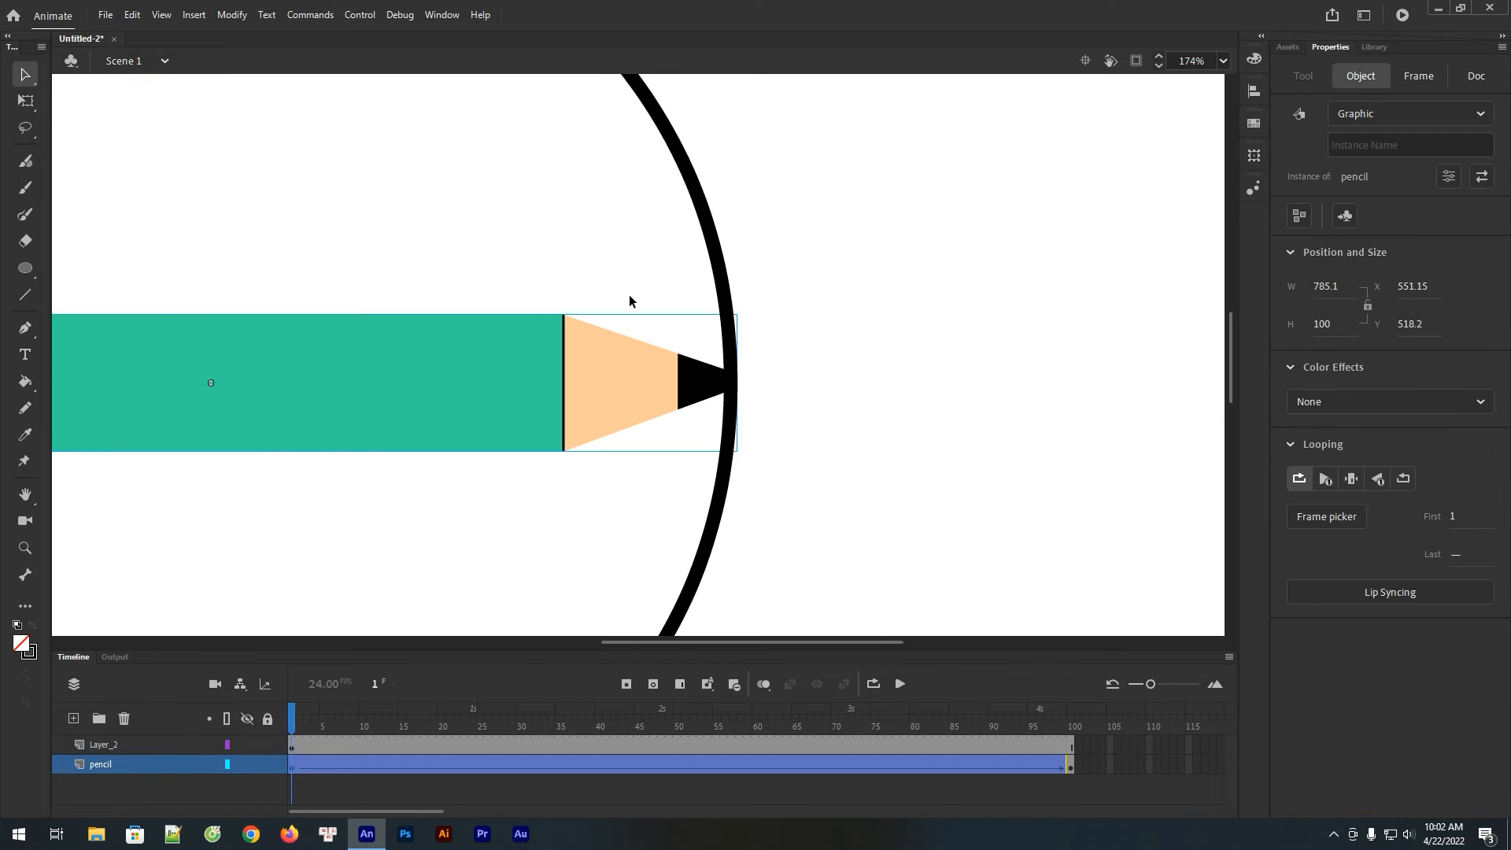
key(ctrl+minus)
key(ctrl+minus)
mouse_move(367, 702)
mouse_down()
mouse_move(362, 728)
mouse_move(1073, 728)
mouse_move(614, 732)
mouse_up()
drag(549, 790, 272, 773)
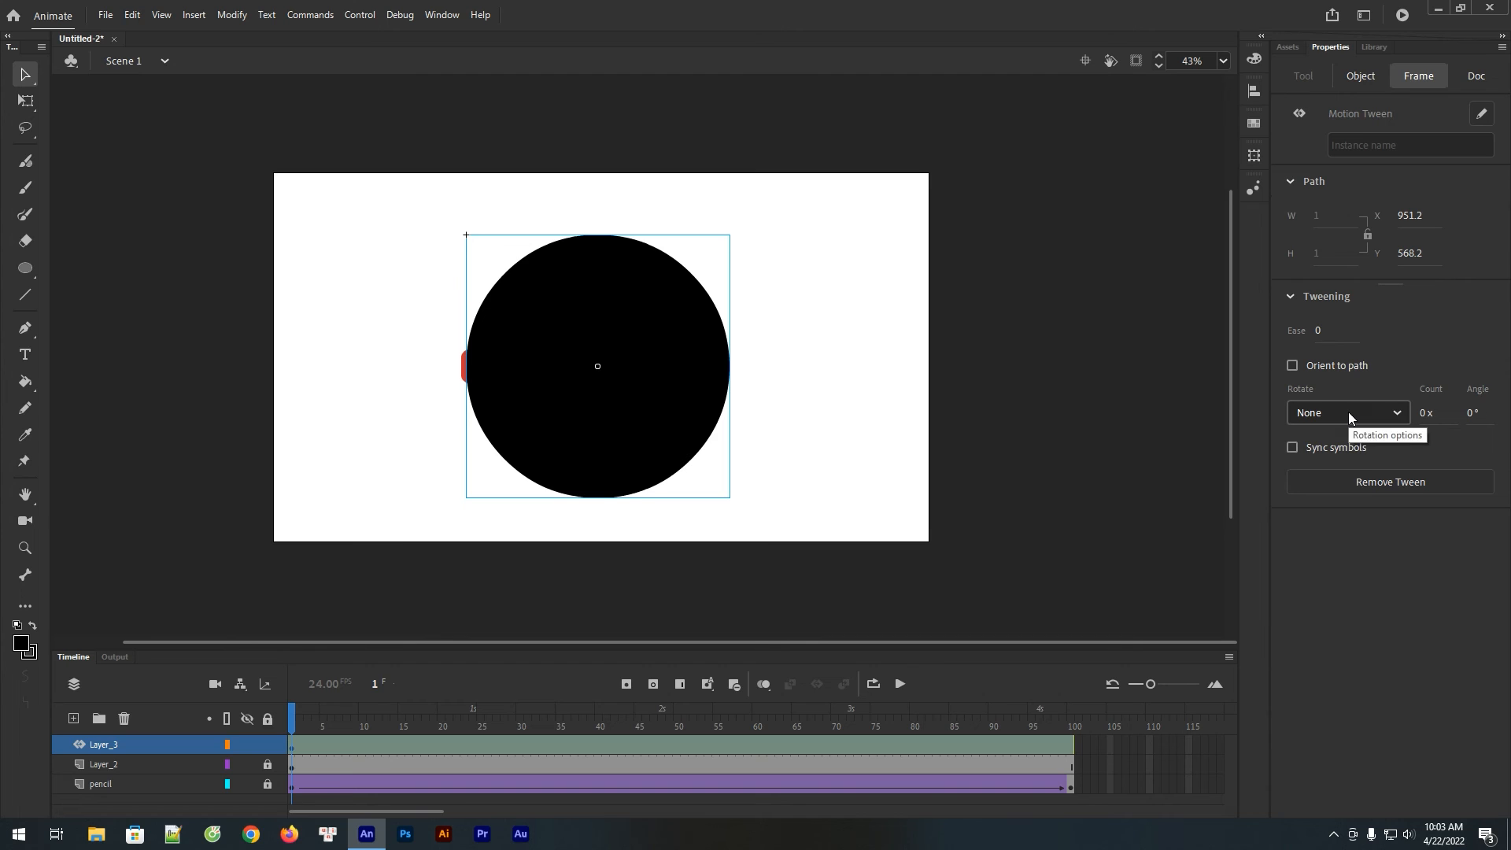
Step: Set the black disc's motion tween on Layer_3 to rotate clockwise
click(1349, 413)
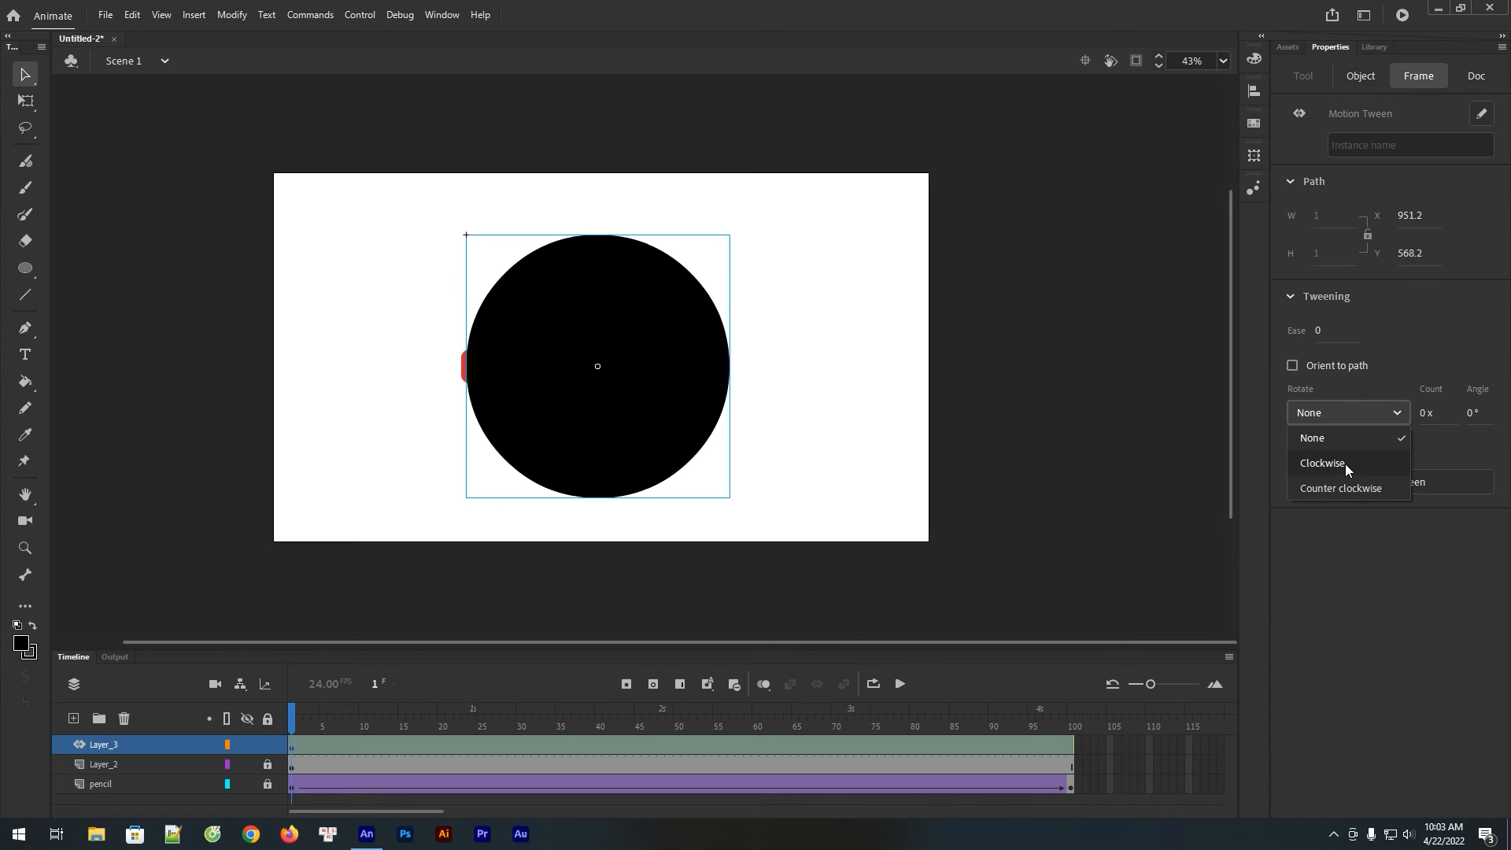
click(1344, 465)
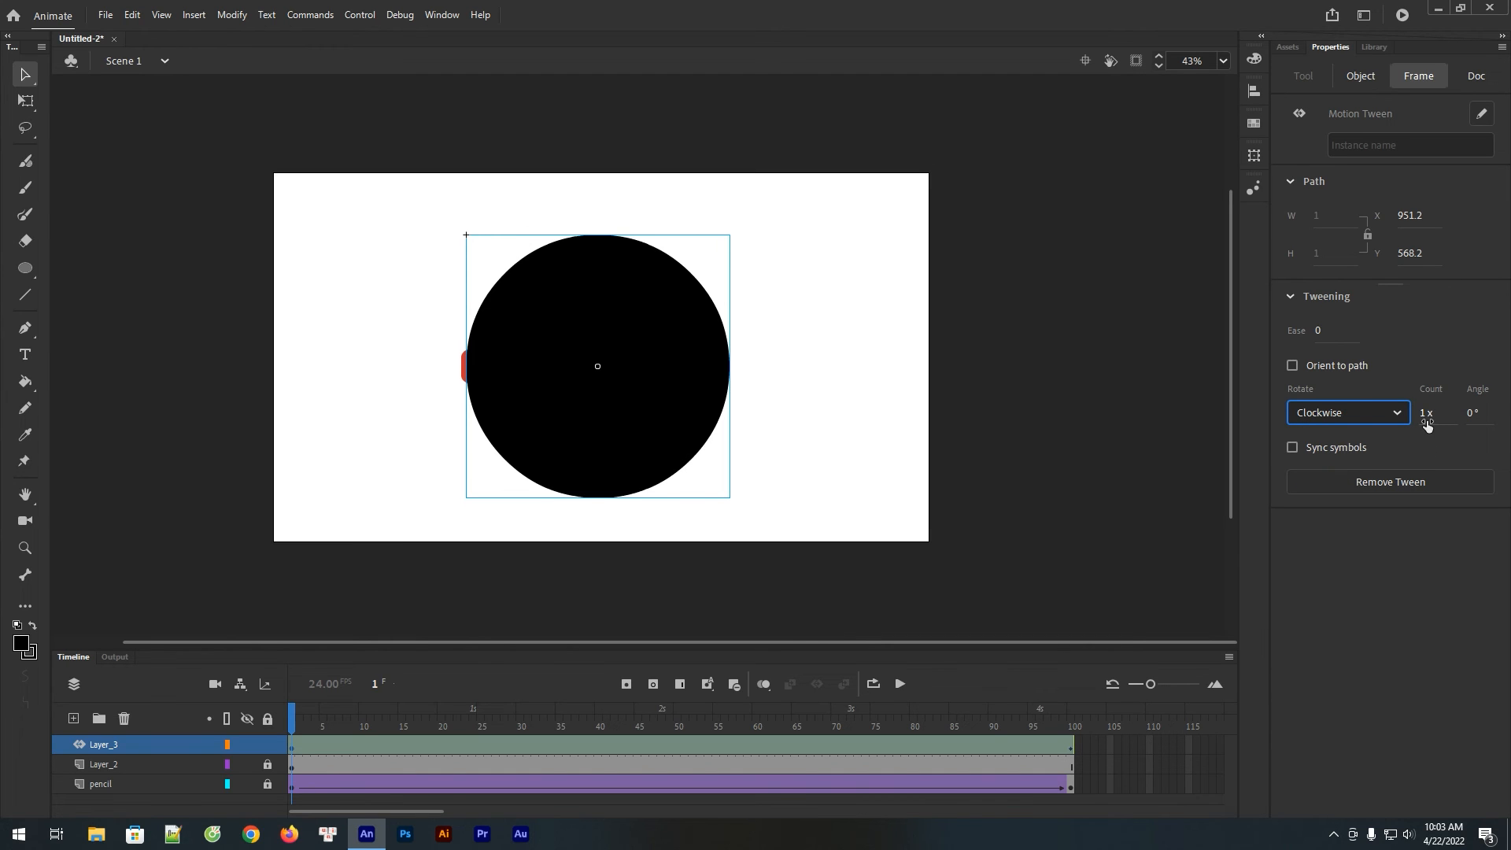
click(1039, 381)
Step: Delete the lower half of the black disc inside the circle symbol and return to Scene 1
double_click(461, 367)
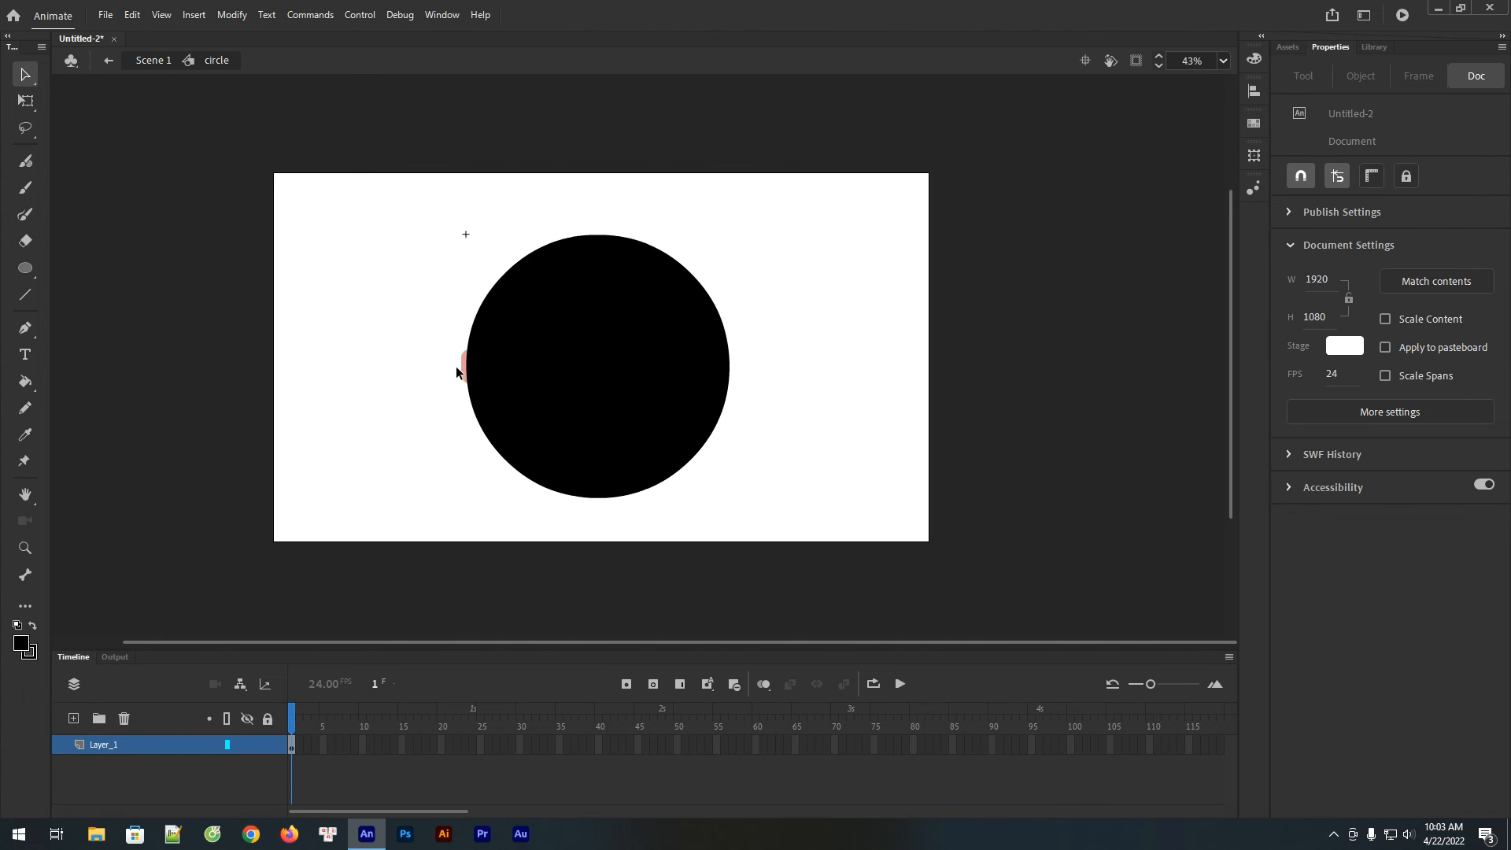
drag(456, 366, 836, 517)
key(Delete)
click(153, 61)
Step: Turn Layer_3 into a mask for Layer_2 and preview how it reveals the circle outline
right_click(175, 747)
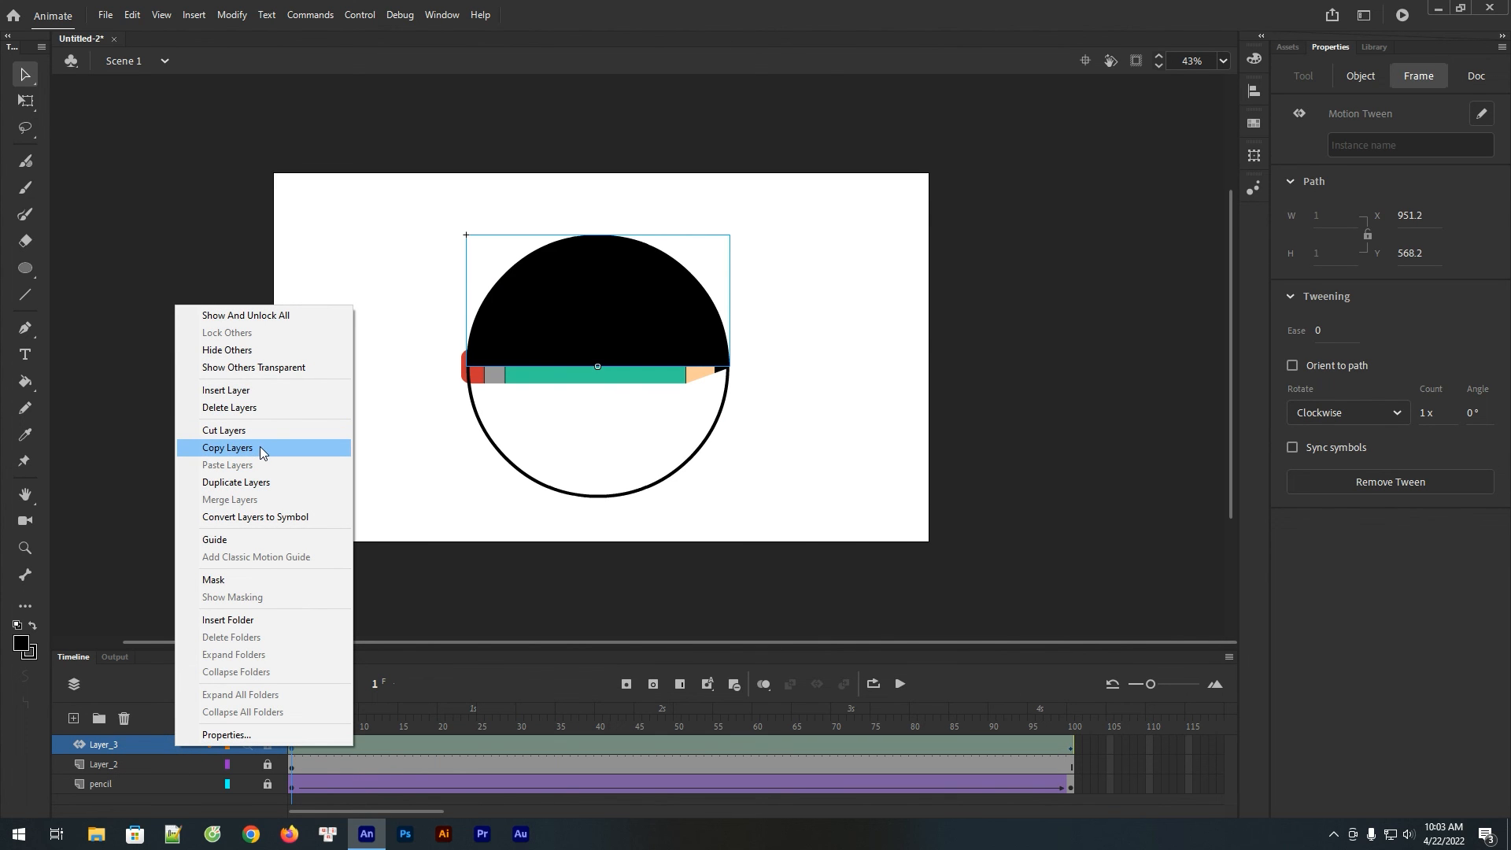
click(237, 582)
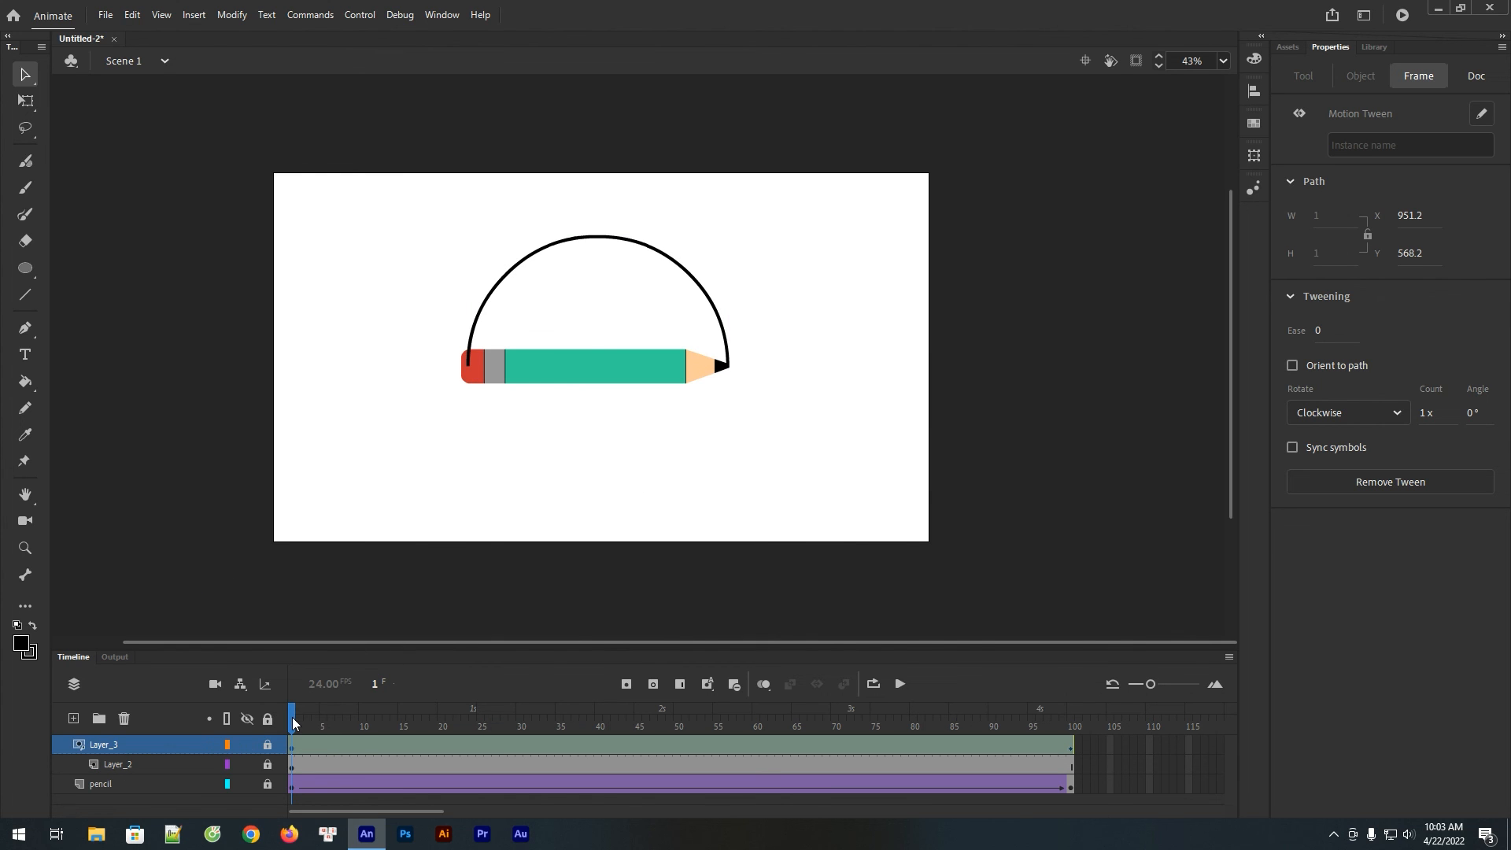
mouse_move(292, 716)
mouse_down()
mouse_move(716, 715)
mouse_move(536, 715)
mouse_up()
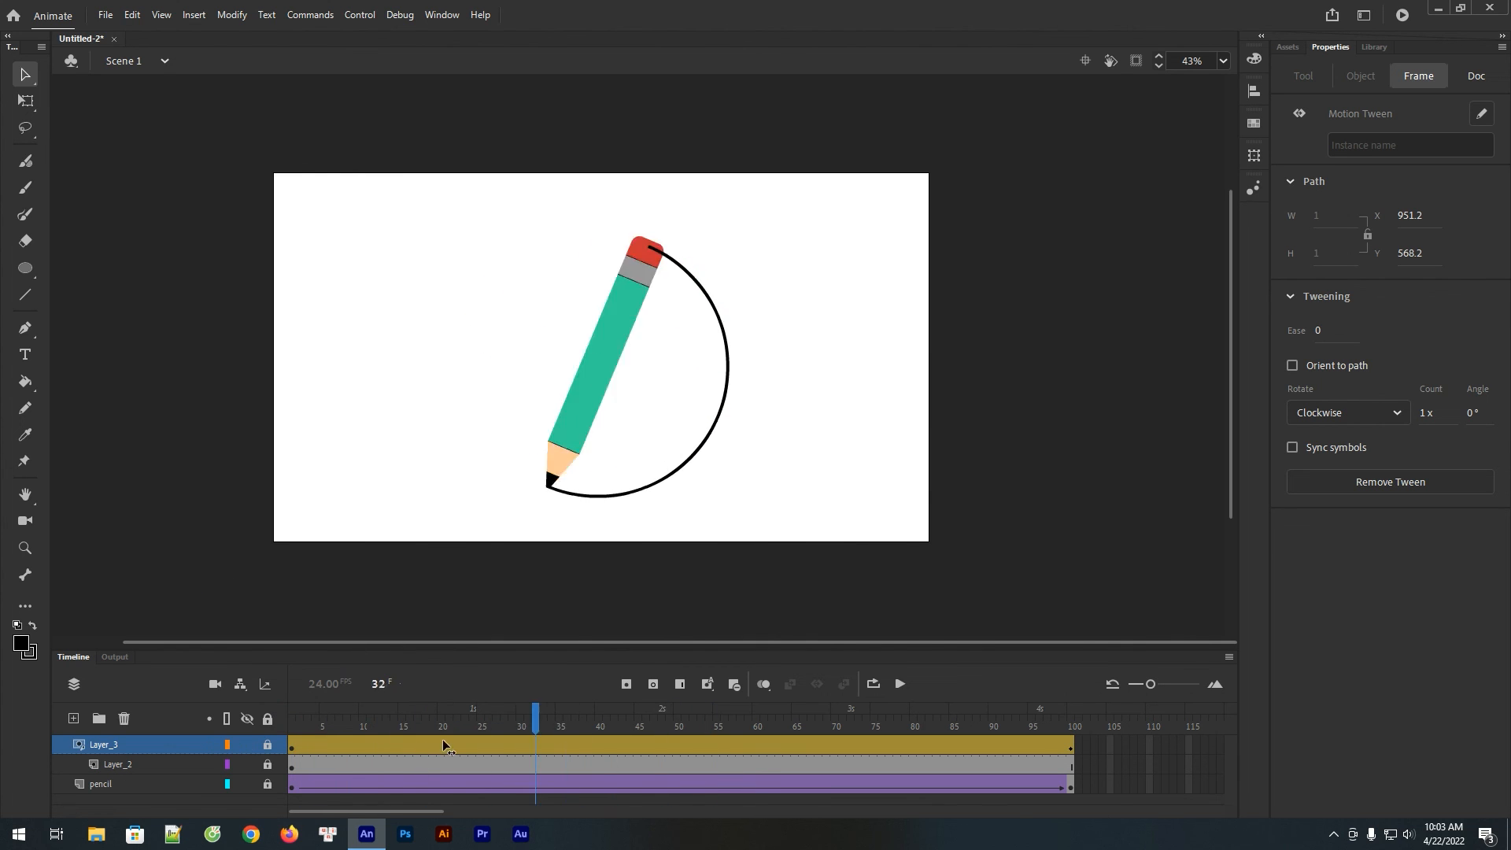
drag(443, 739, 264, 751)
Step: Move the pencil layer above the mask layer, and play the animation through as a test movie
click(141, 784)
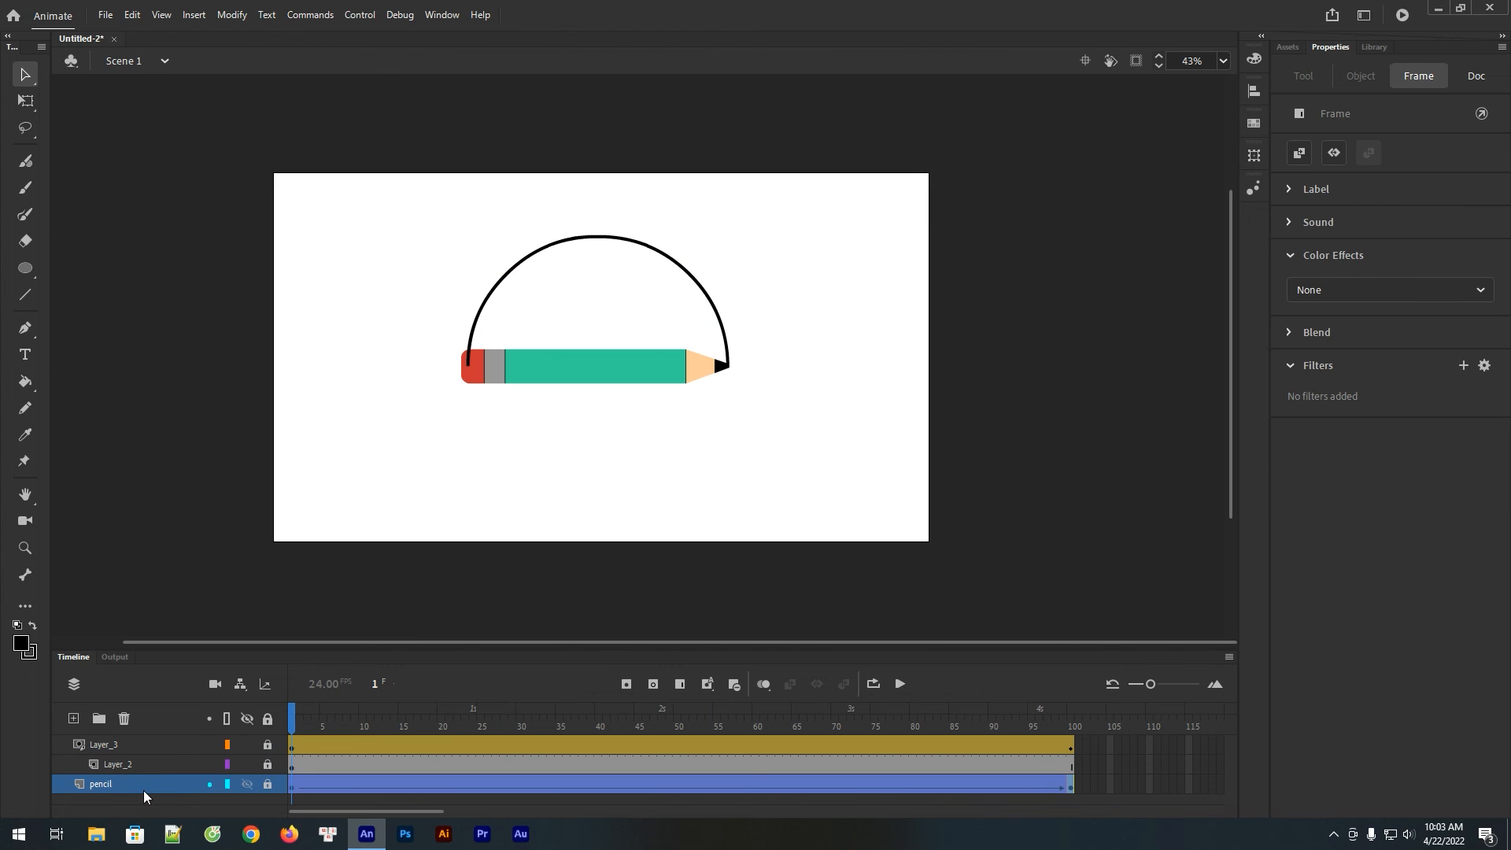
drag(131, 787, 137, 735)
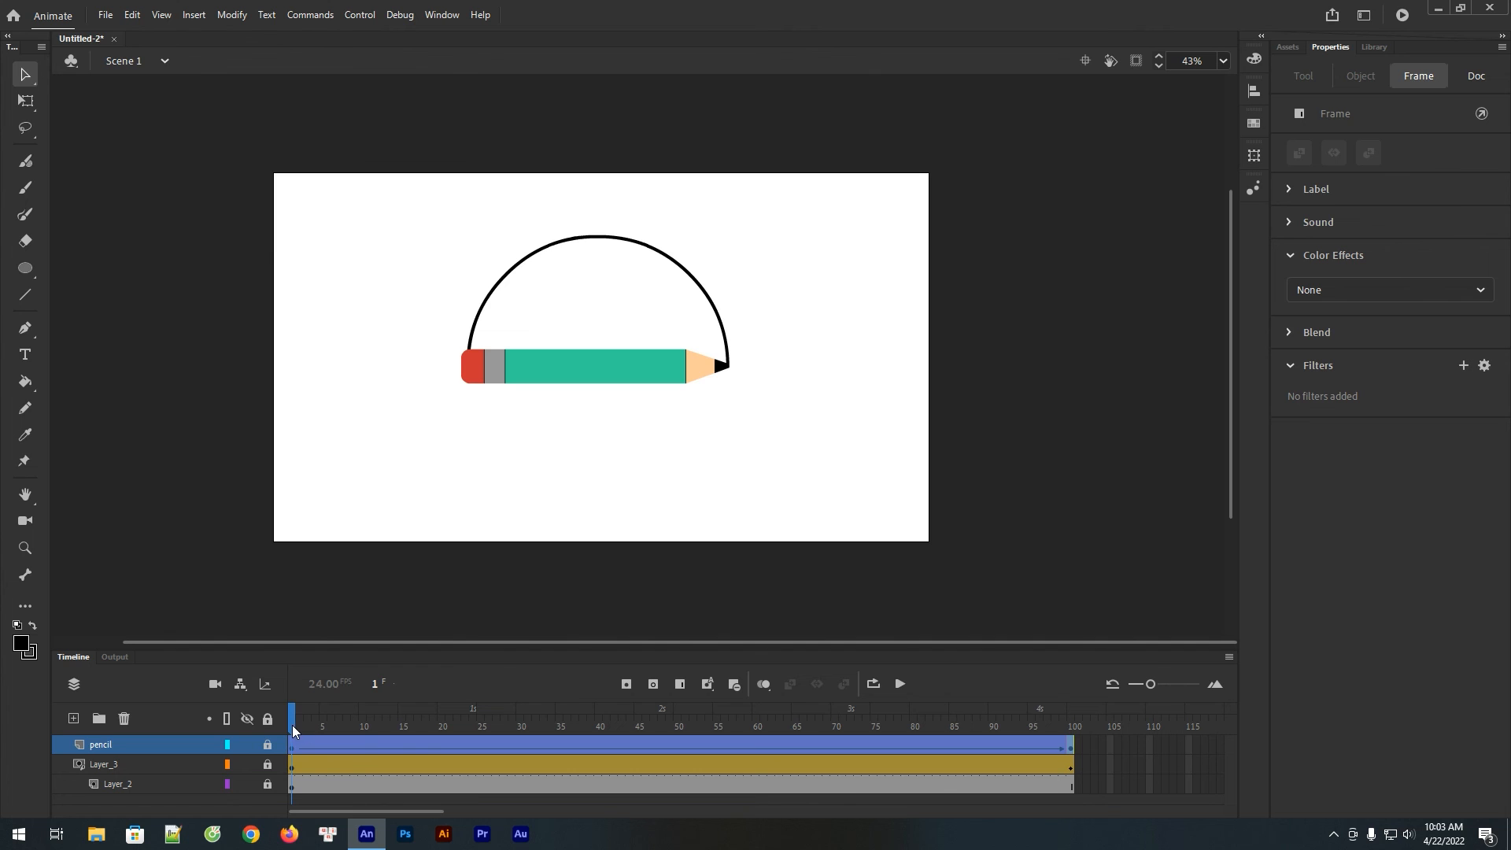
drag(291, 725, 1072, 749)
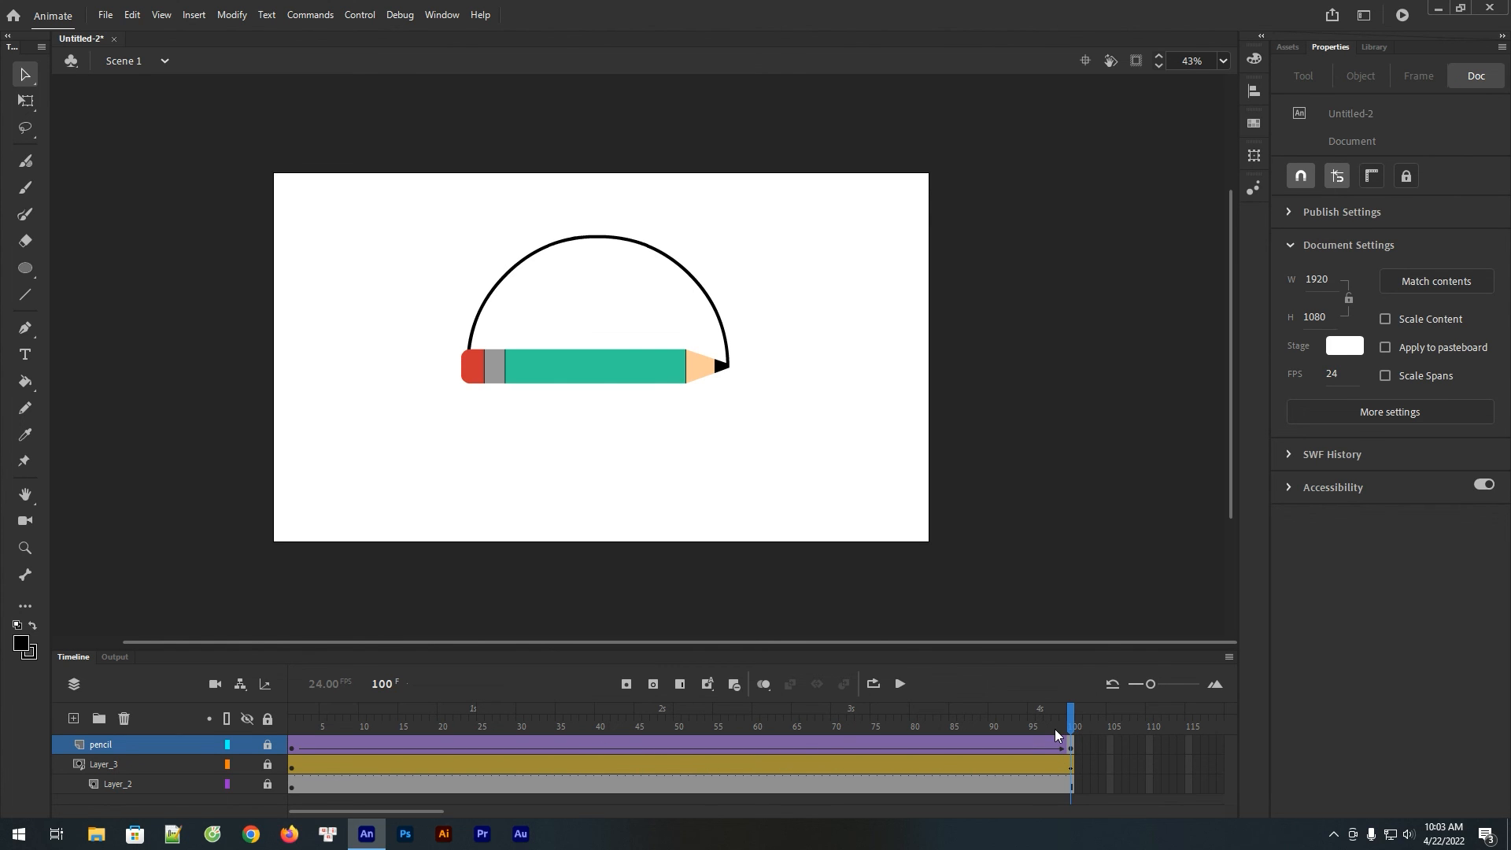
key(ctrl+Return)
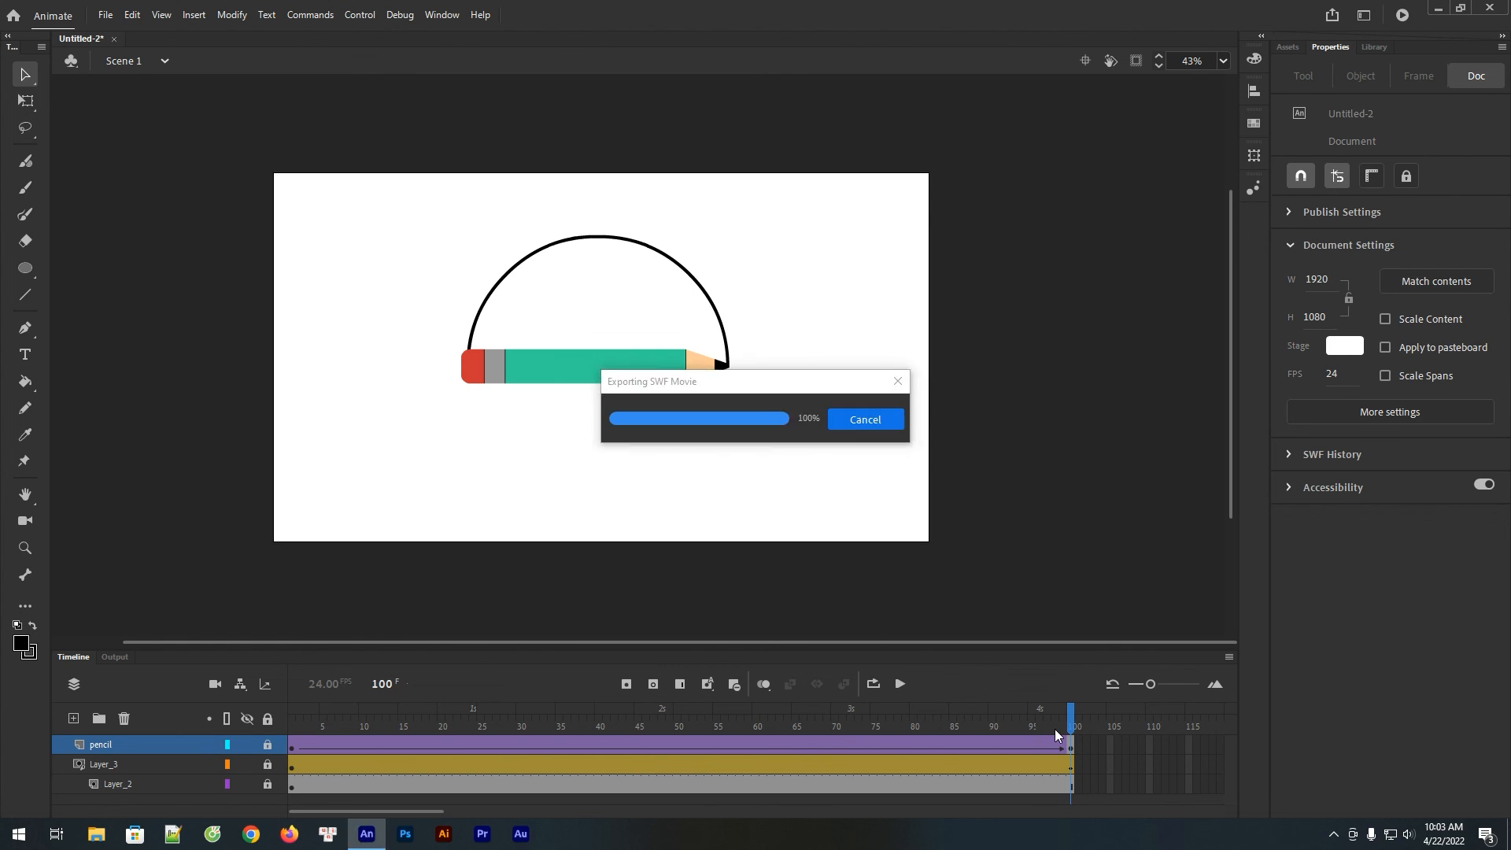